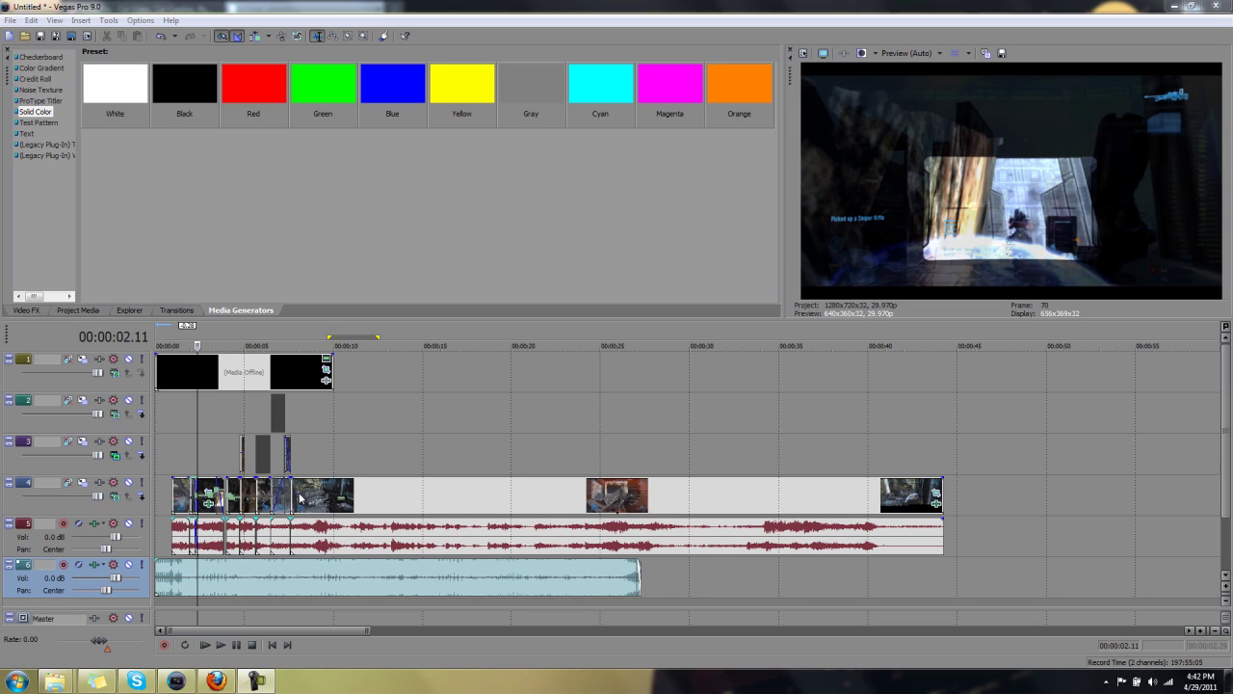
# Zoom the timeline in on the first 15 seconds around the 3-second mark
pyautogui.click(219, 464)
pyautogui.scroll(-4, 220, 464)
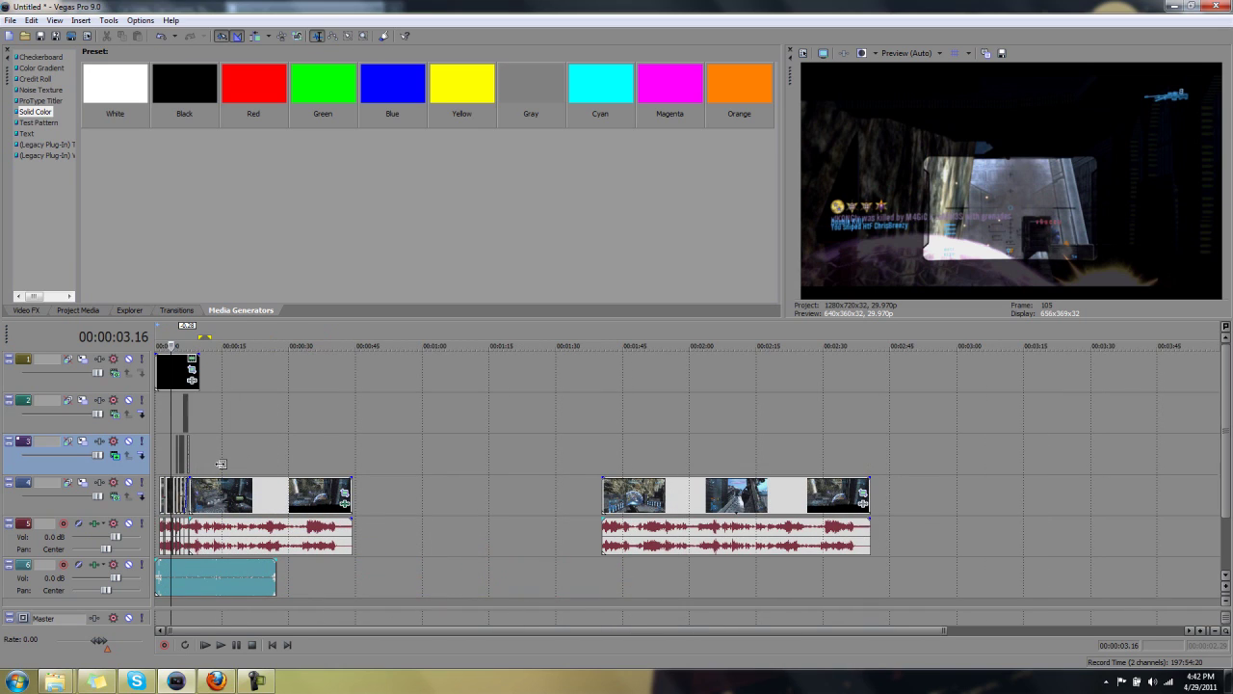
pyautogui.scroll(4, 225, 466)
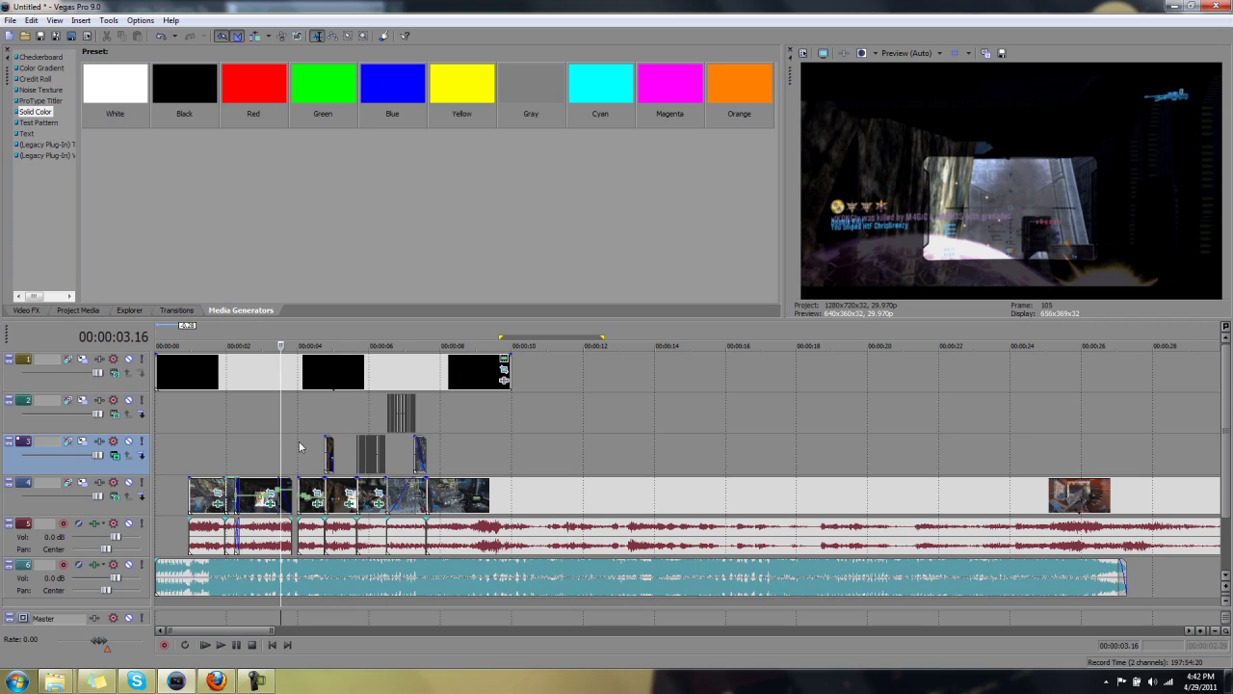
pyautogui.click(292, 450)
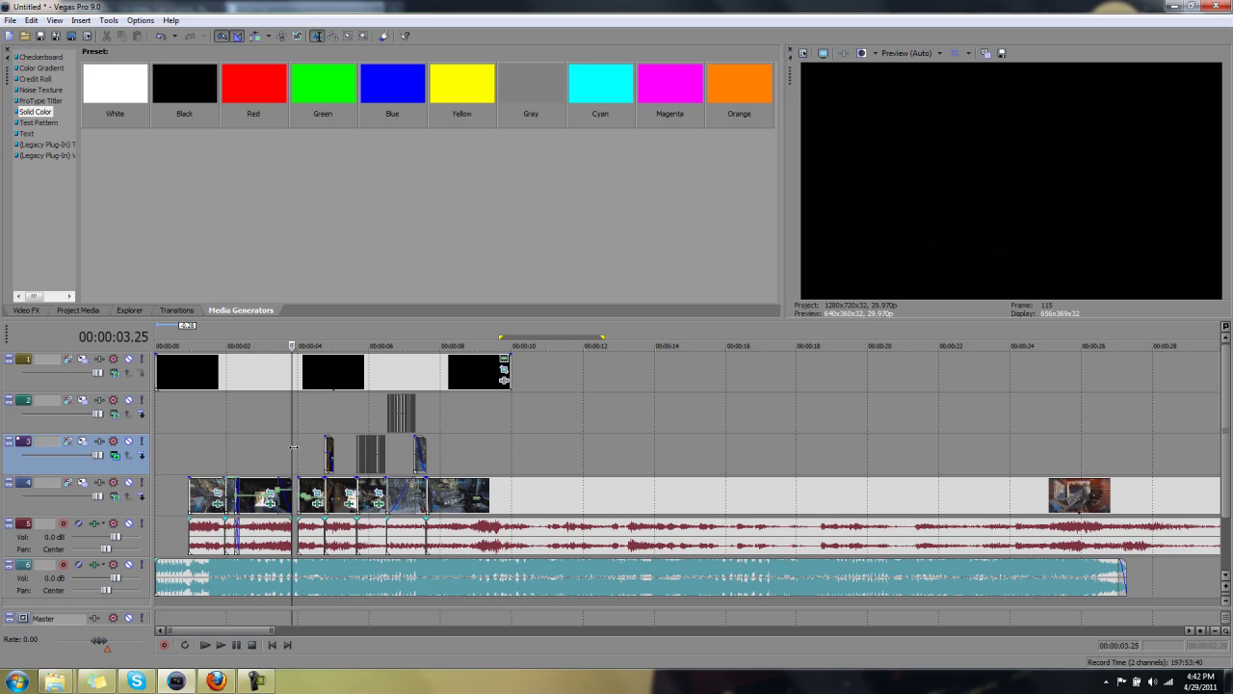
pyautogui.scroll(4, 297, 464)
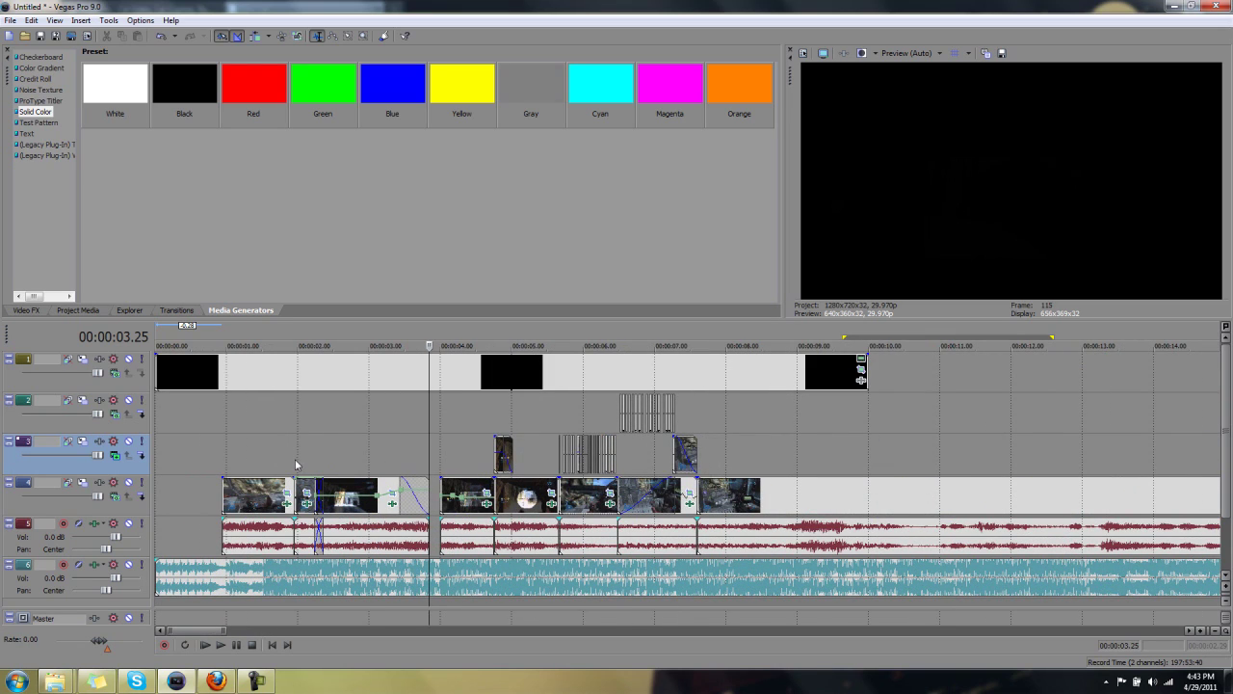
# Preview the early gameplay frames at 00:00:01.29, 00:00:01.12 and 00:00:01.14
pyautogui.click(296, 465)
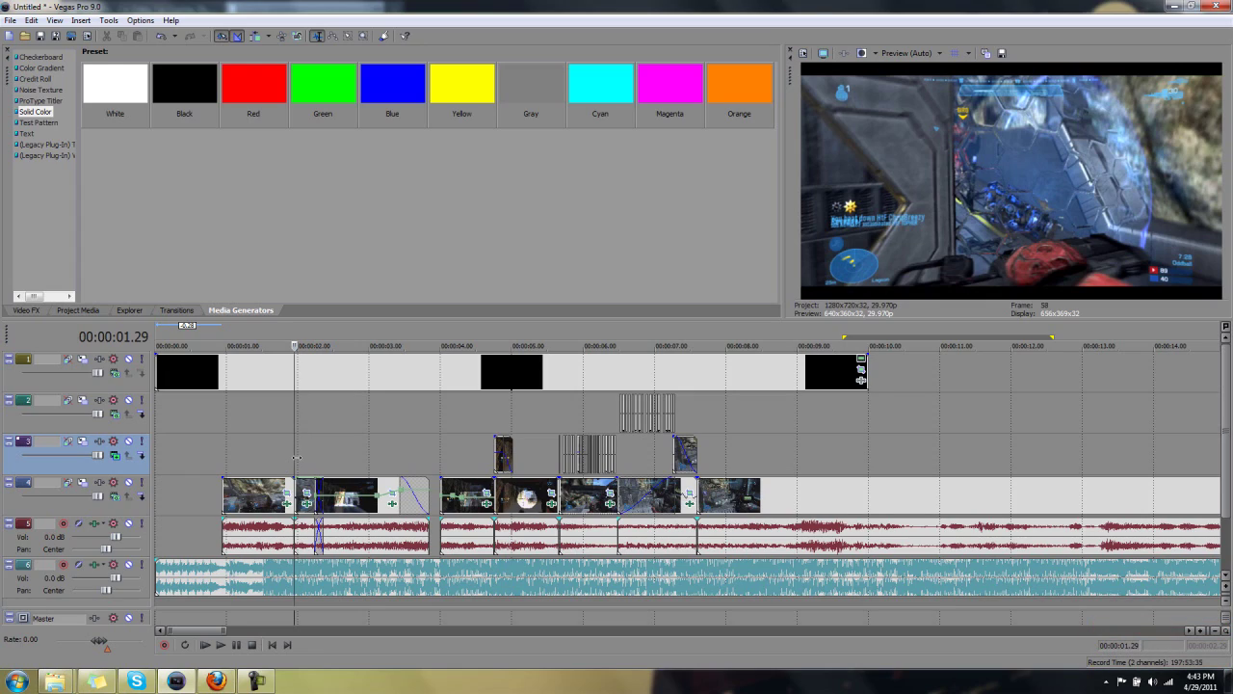
pyautogui.click(255, 493)
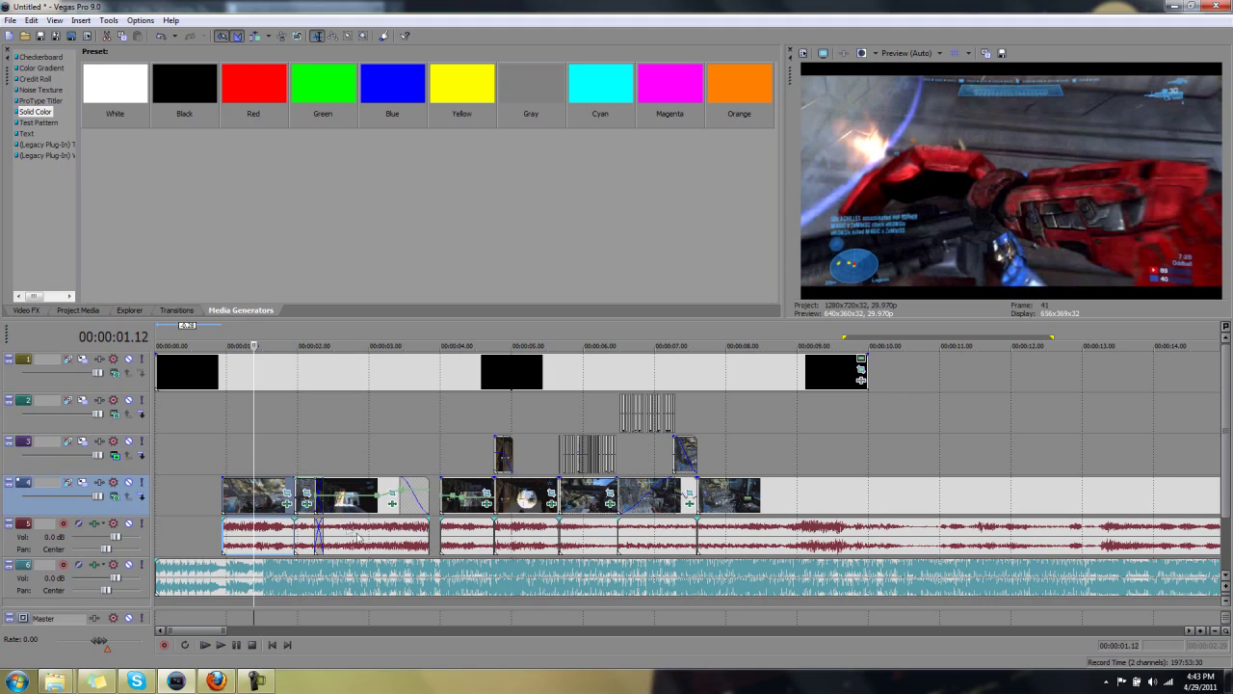
pyautogui.click(260, 581)
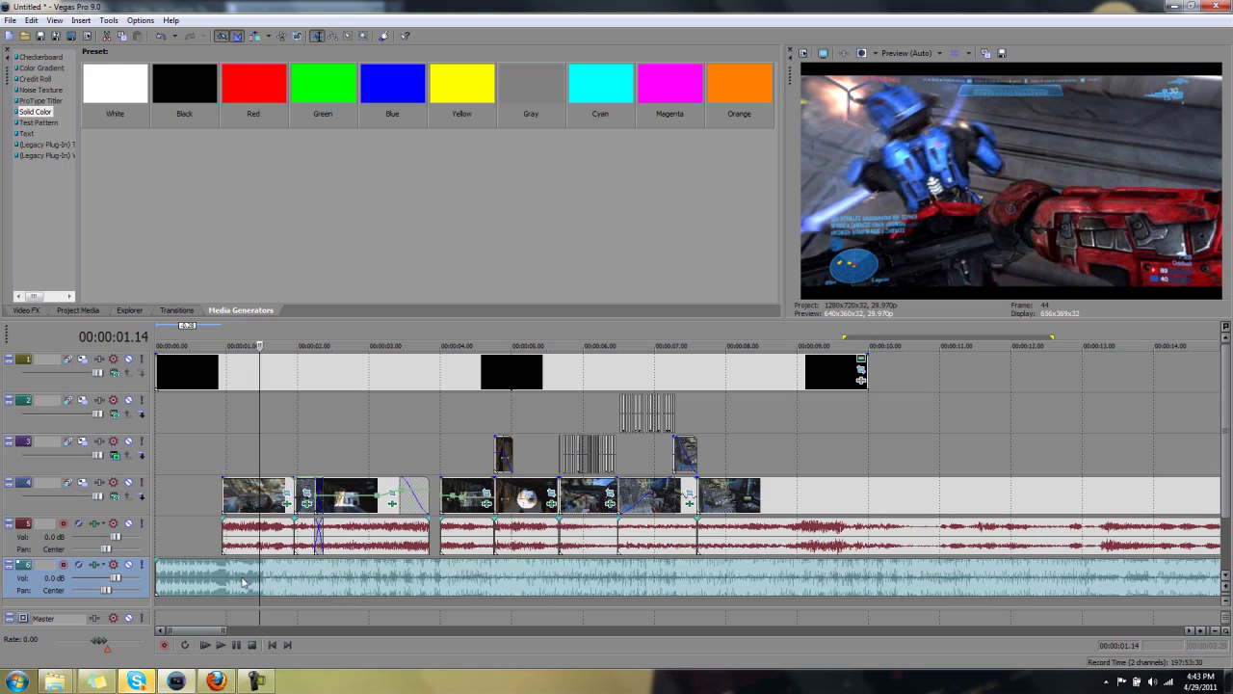
pyautogui.scroll(1, 260, 582)
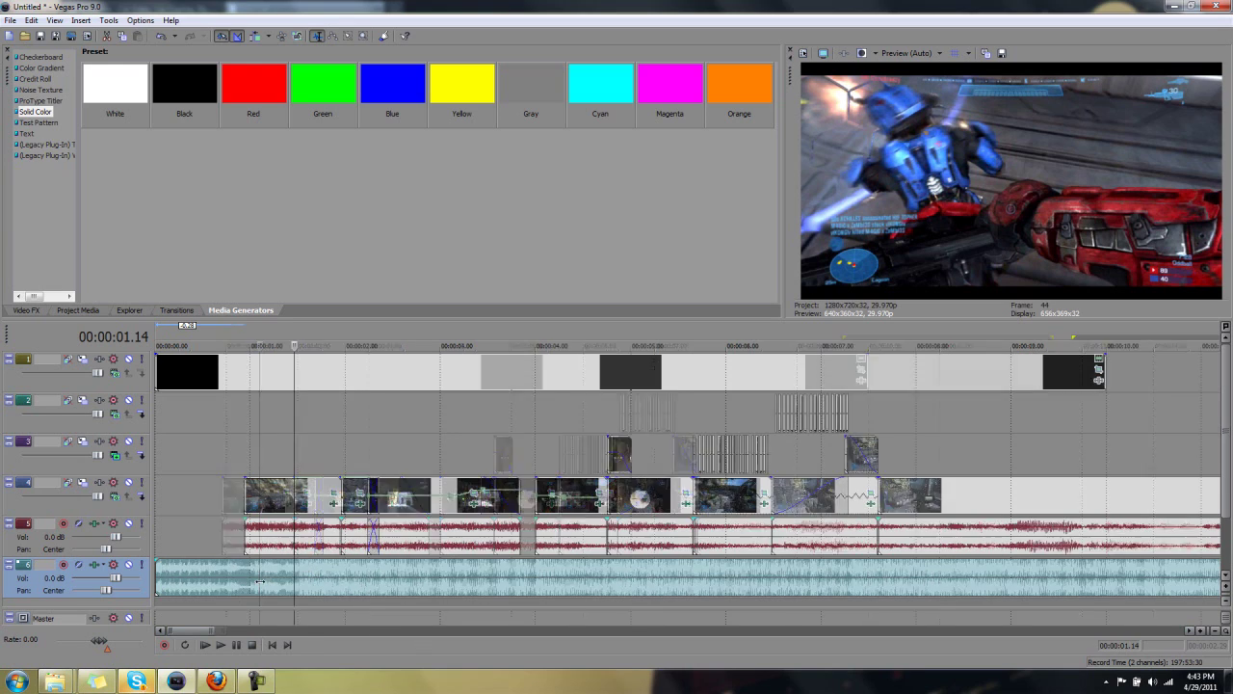
pyautogui.scroll(5, 259, 581)
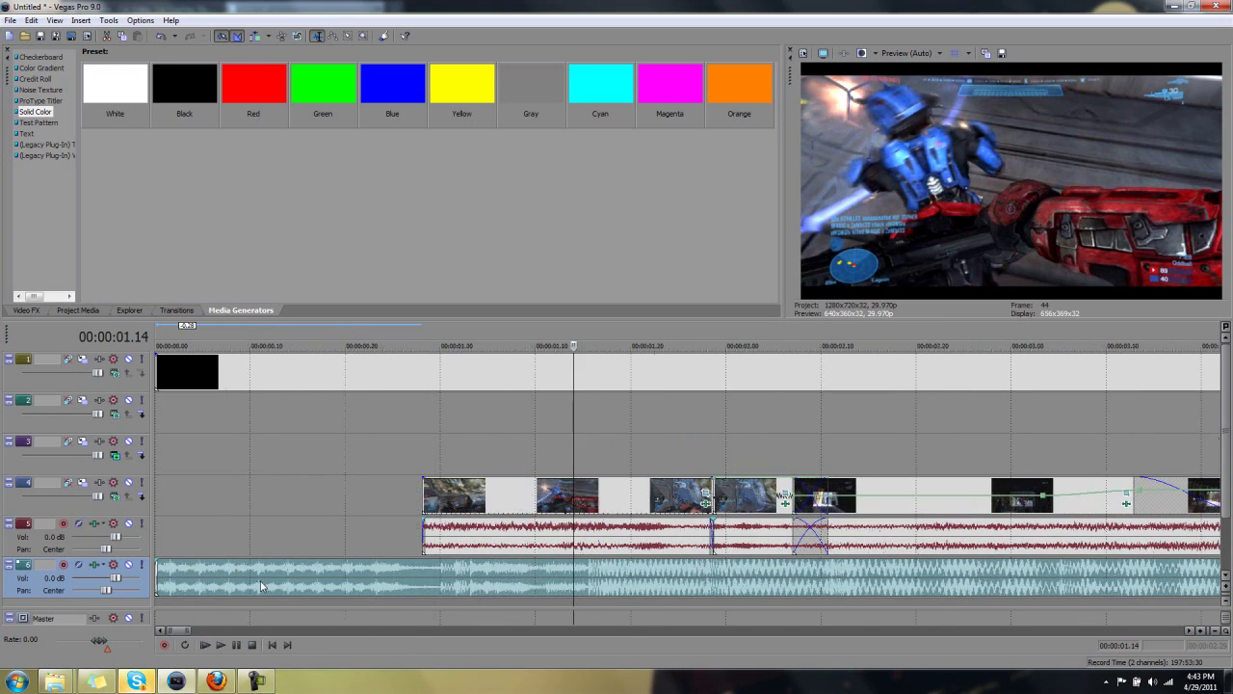
pyautogui.scroll(4, 260, 585)
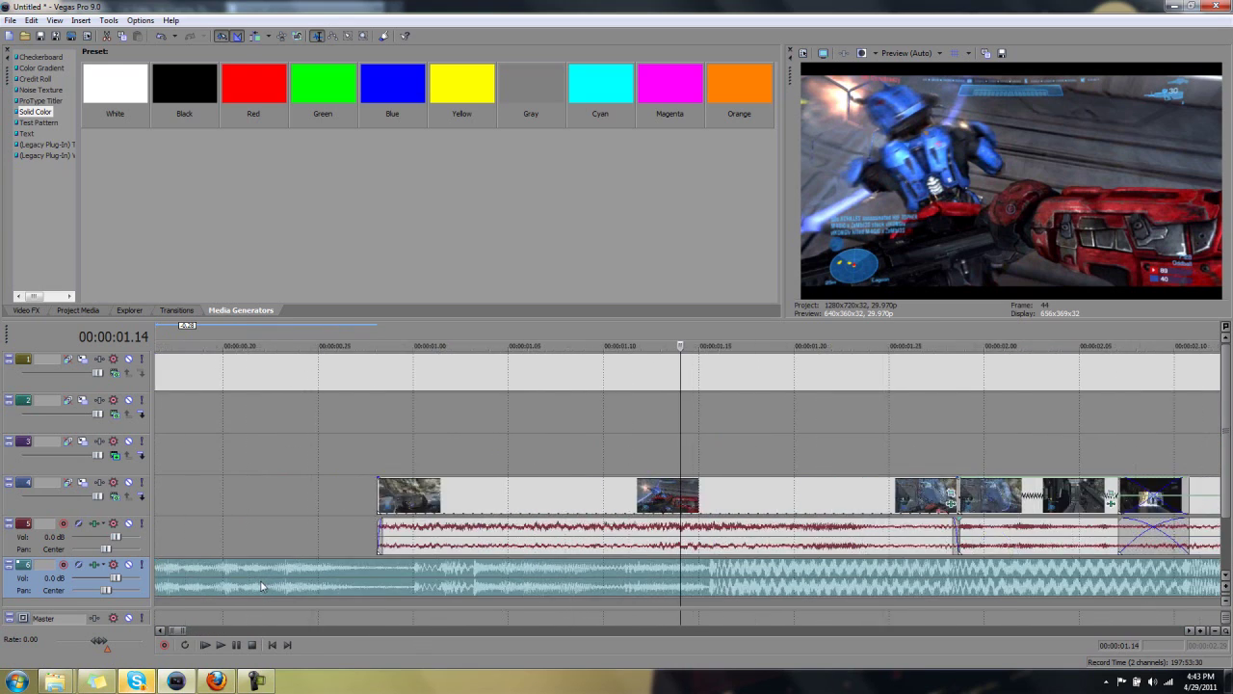
pyautogui.click(760, 578)
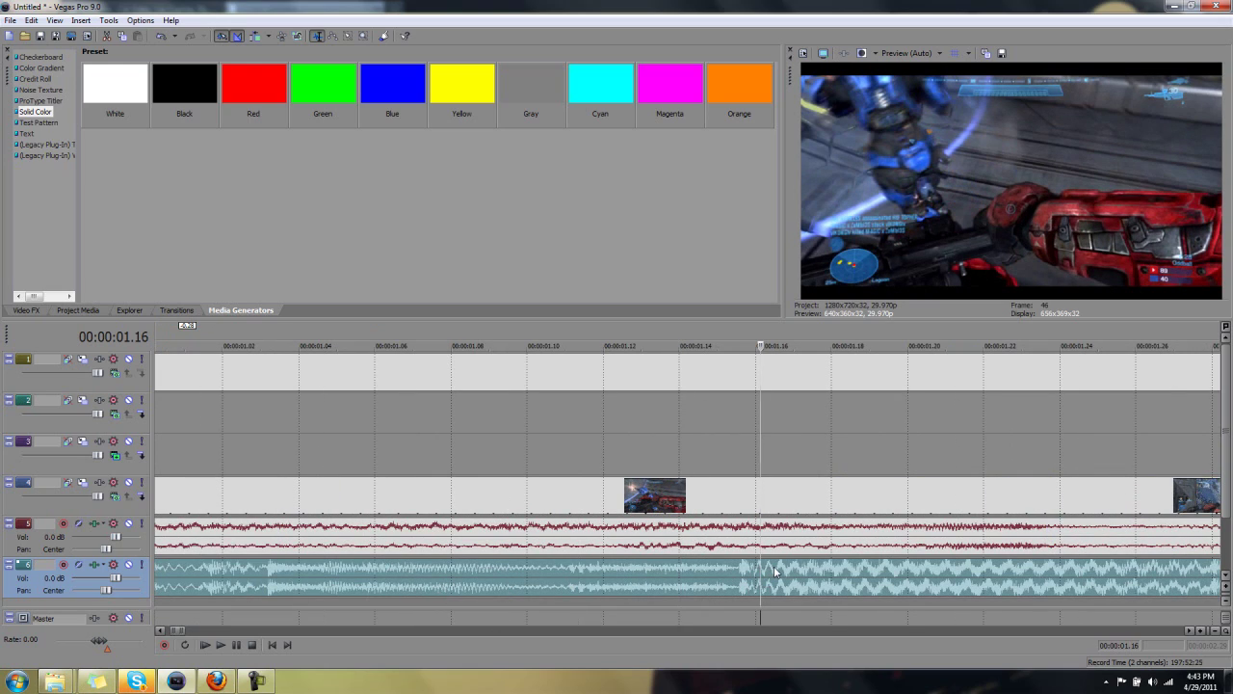
pyautogui.click(782, 572)
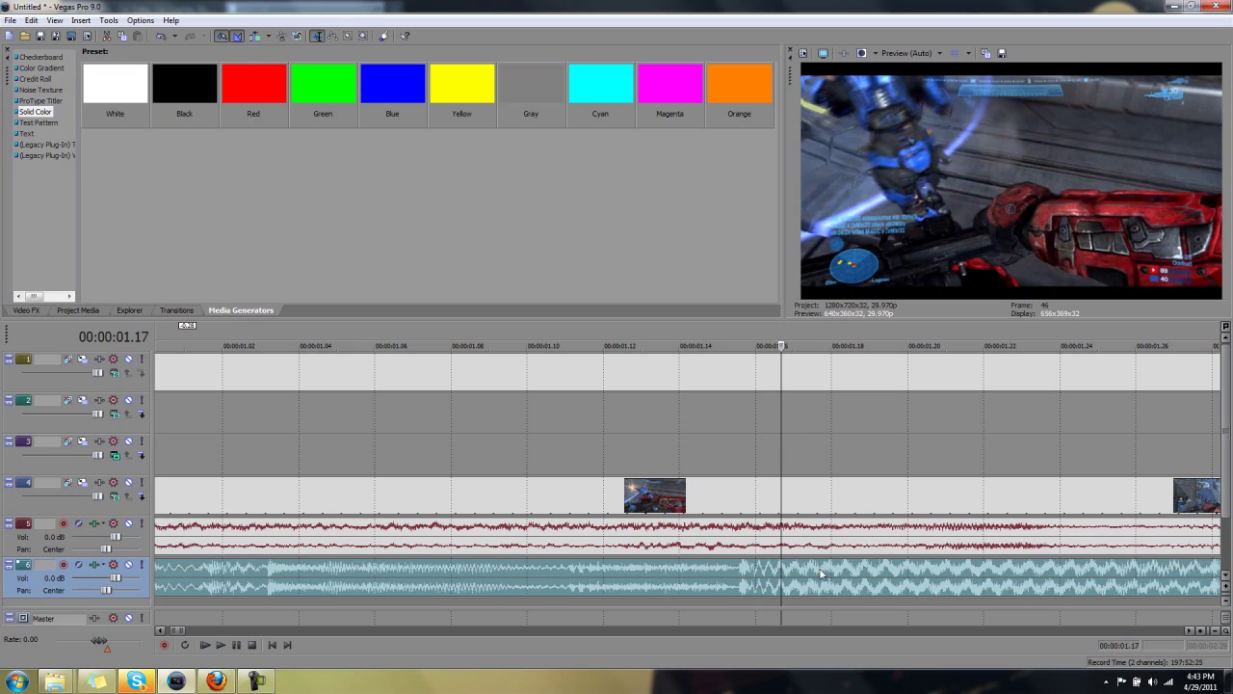
pyautogui.scroll(2, 821, 574)
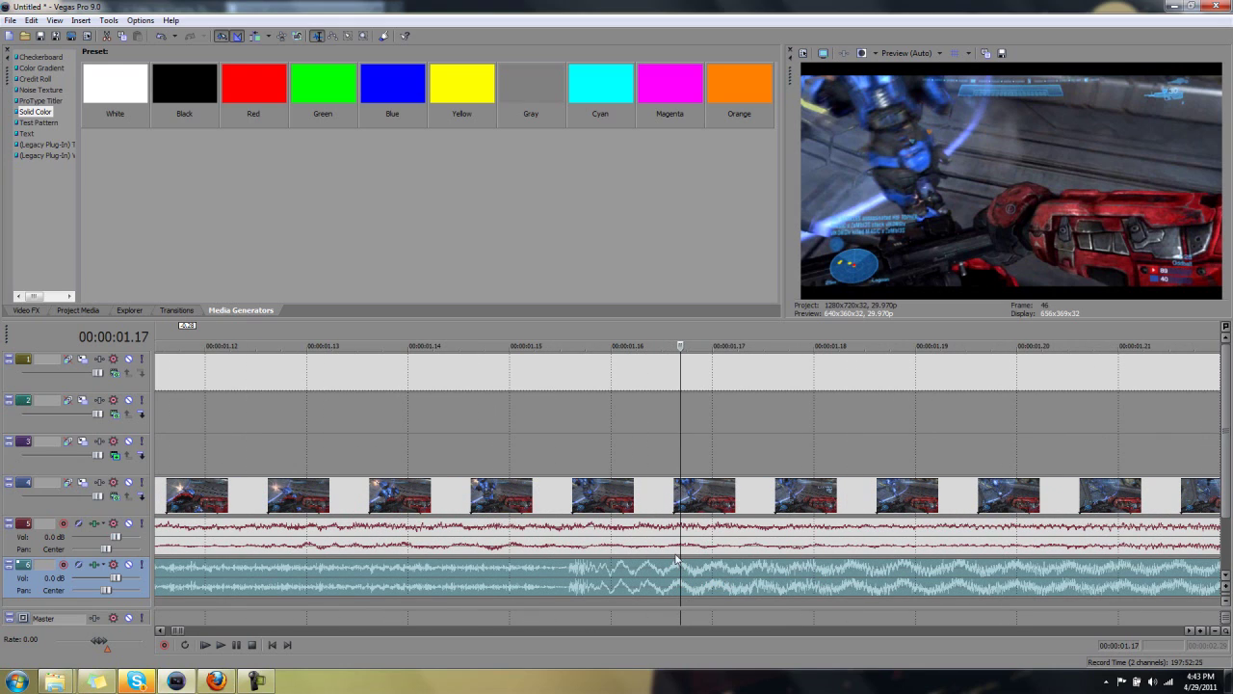
pyautogui.scroll(-8, 679, 566)
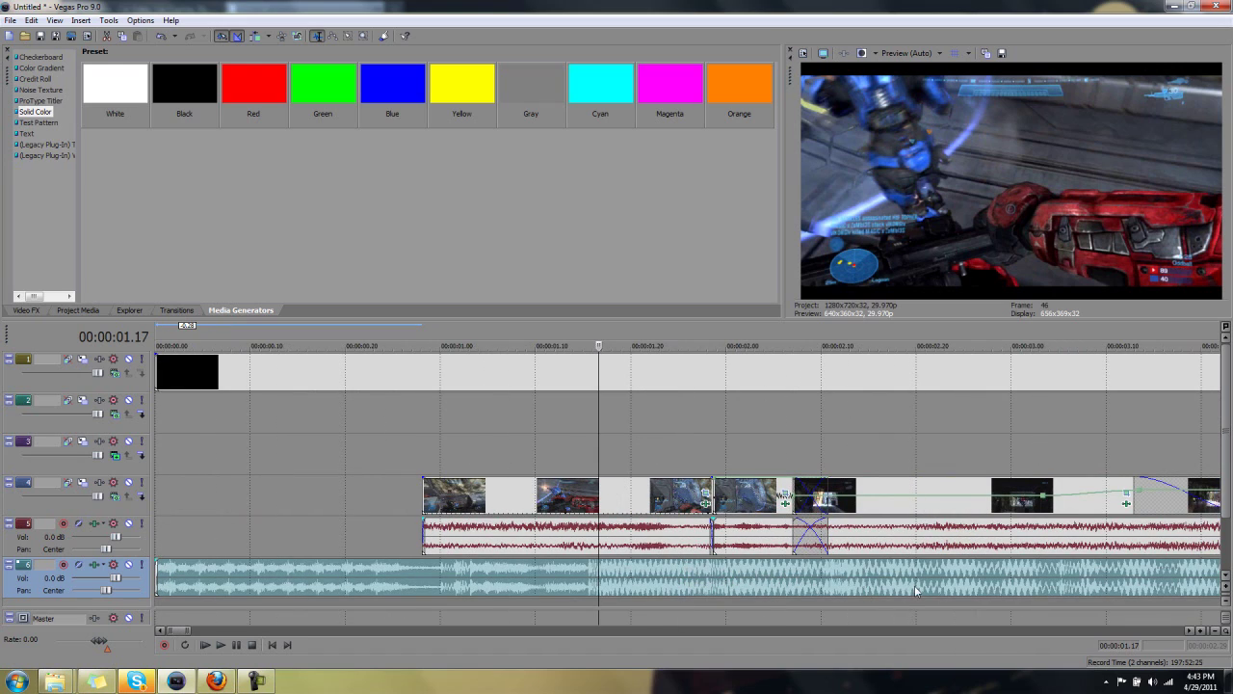
pyautogui.click(591, 576)
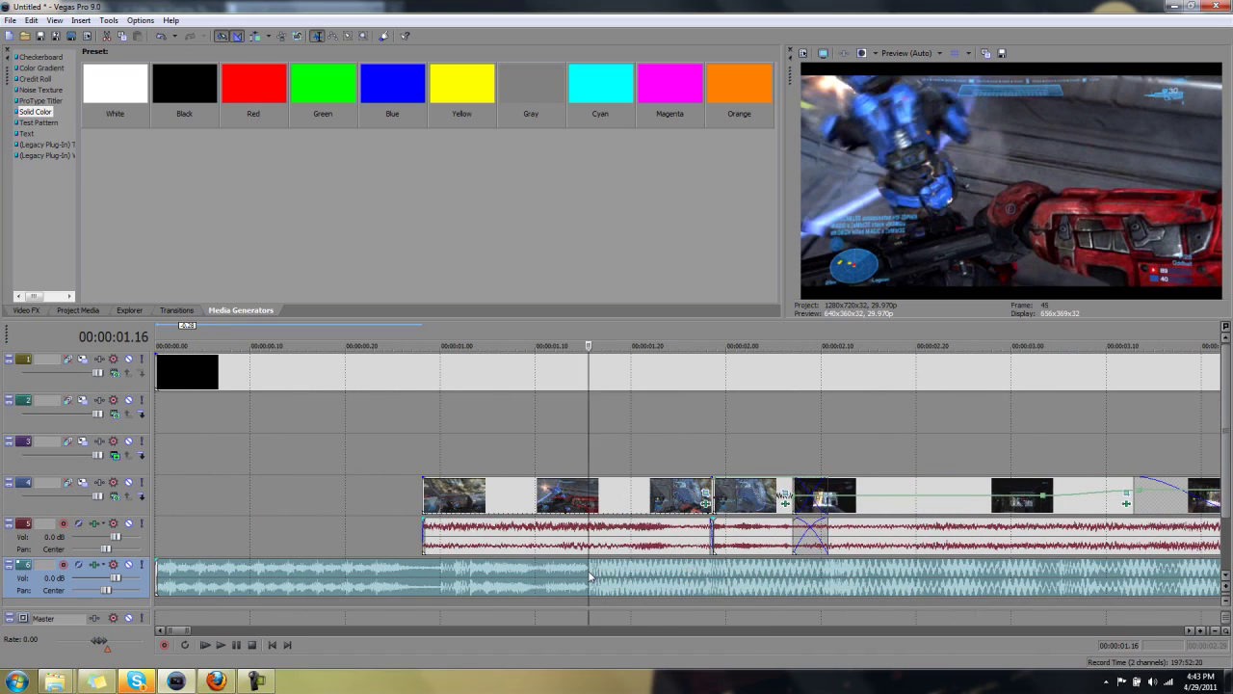
pyautogui.scroll(-5, 713, 574)
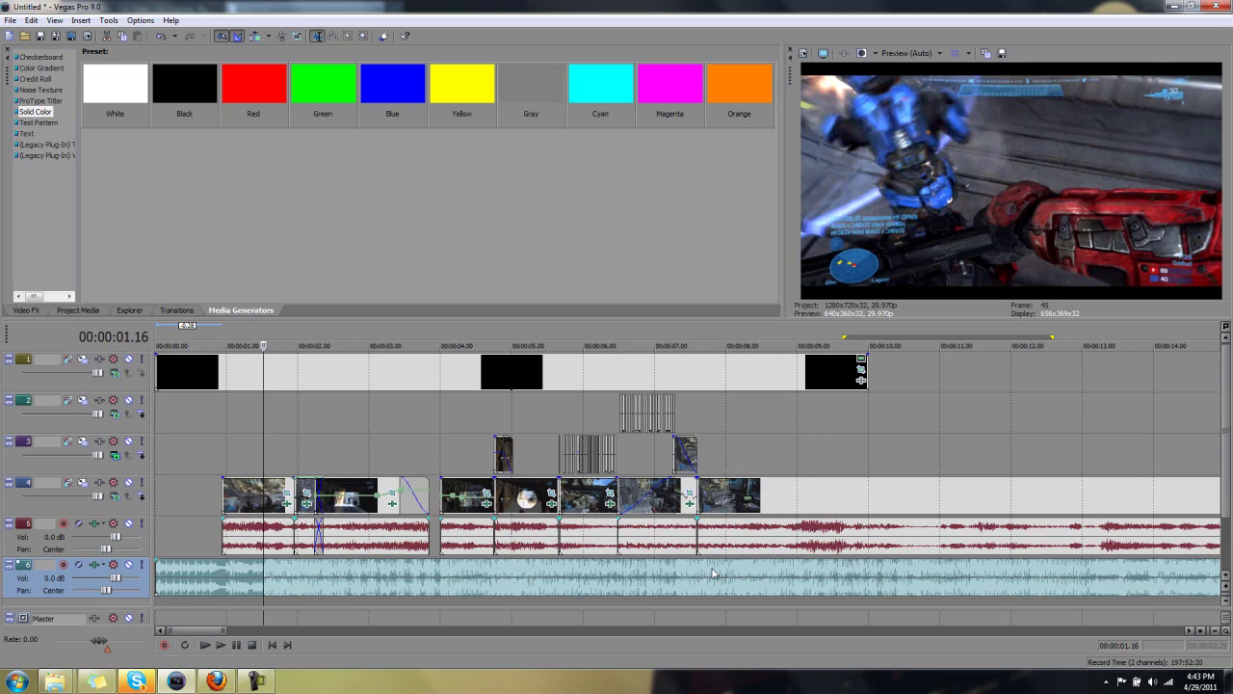
pyautogui.scroll(-5, 713, 574)
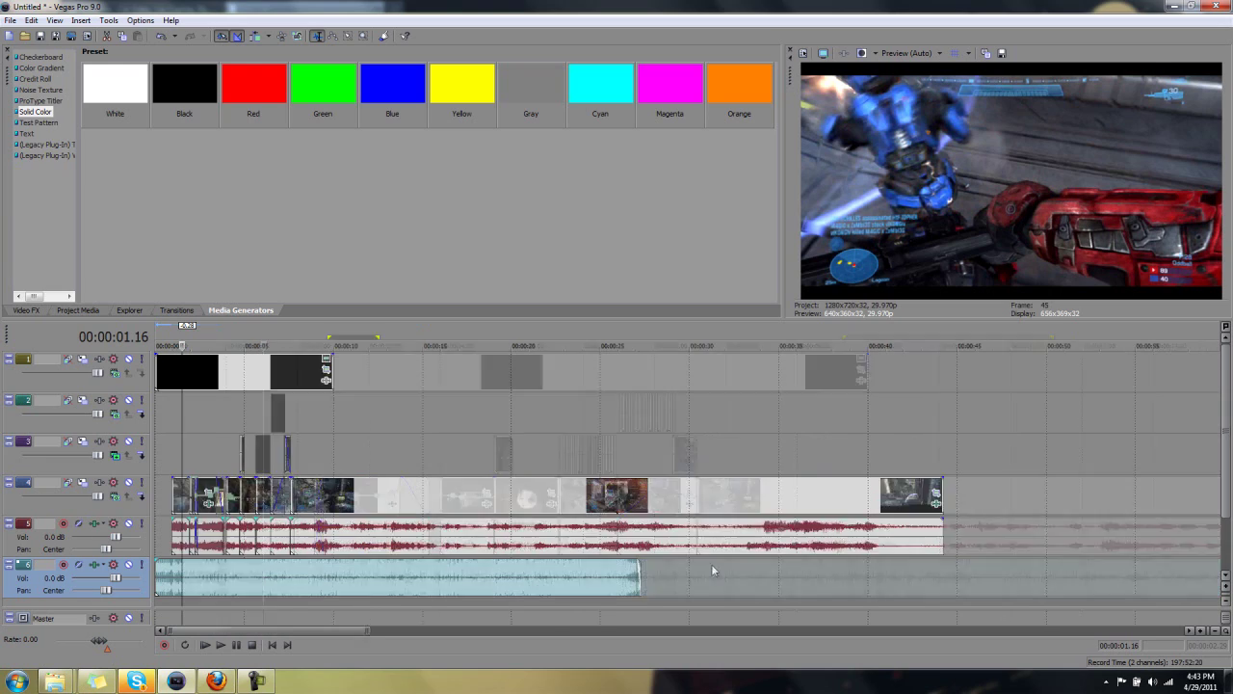
pyautogui.scroll(3, 342, 558)
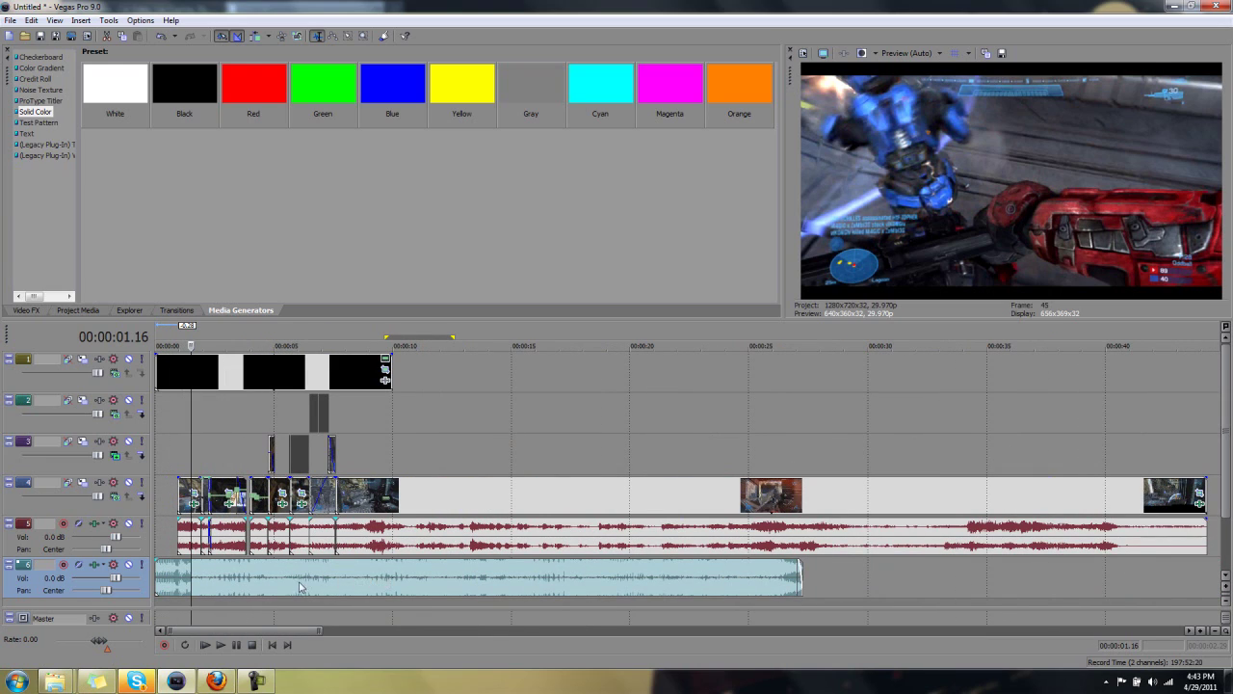
pyautogui.click(249, 575)
pyautogui.scroll(6, 413, 607)
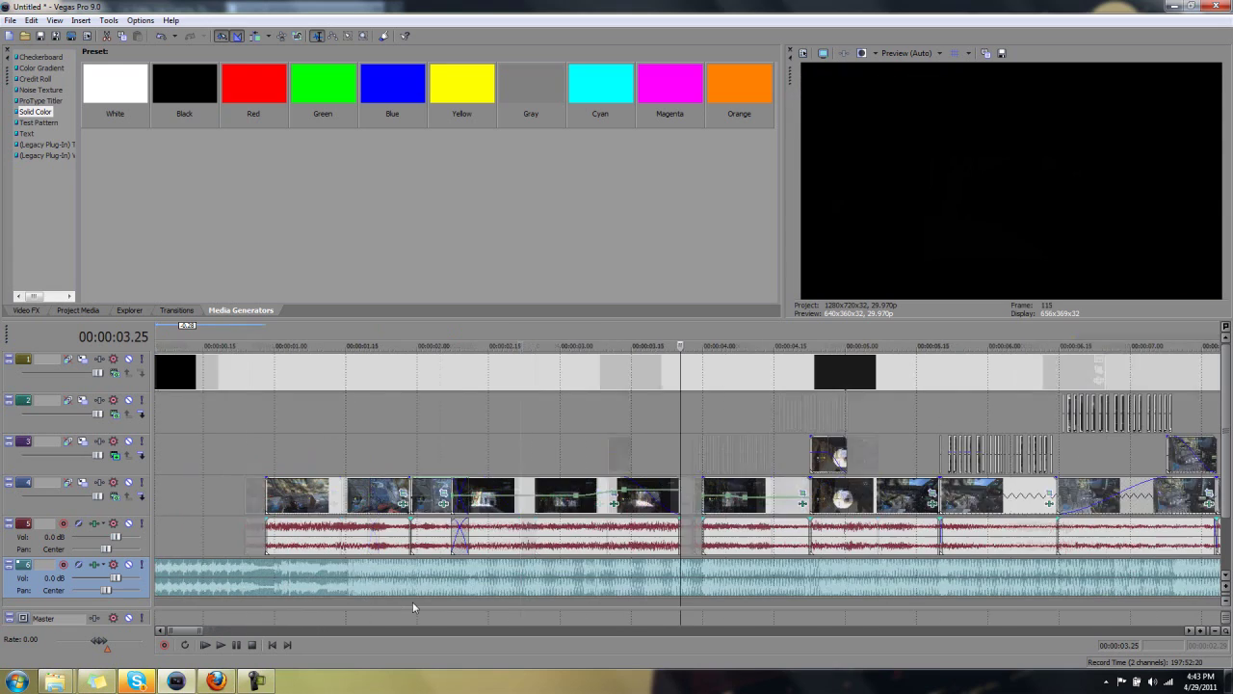
pyautogui.scroll(2, 413, 607)
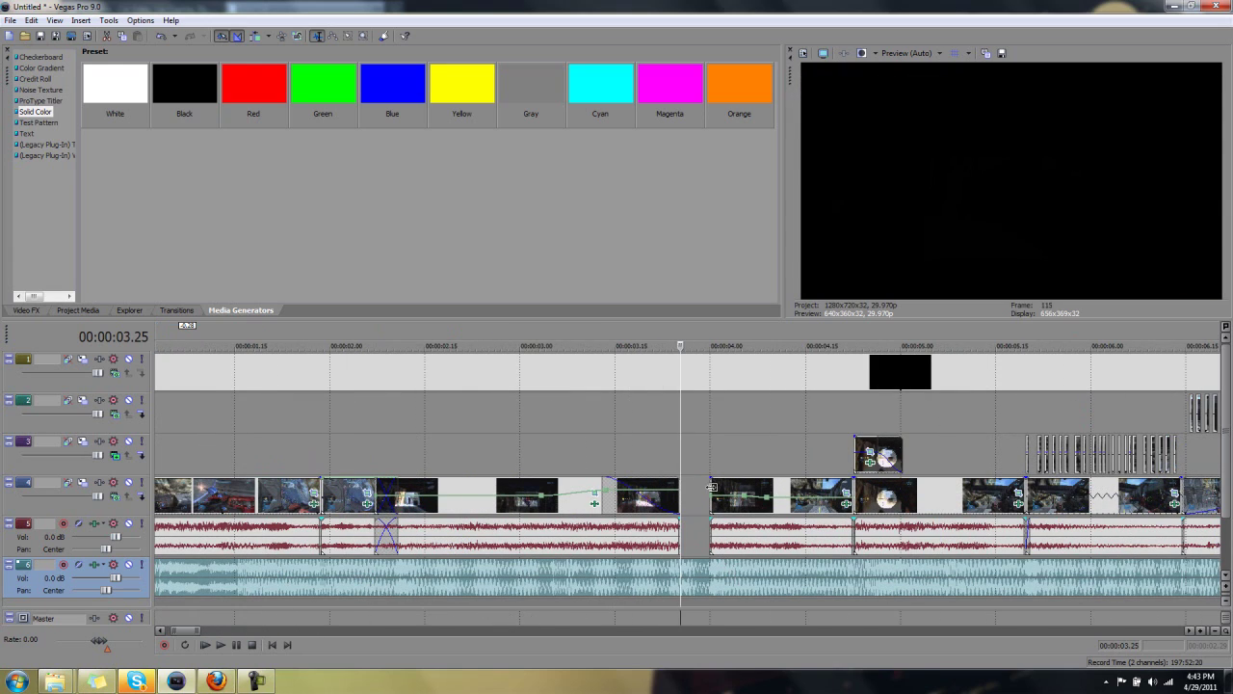
pyautogui.press('space')
pyautogui.press('space')
pyautogui.scroll(-10, 565, 488)
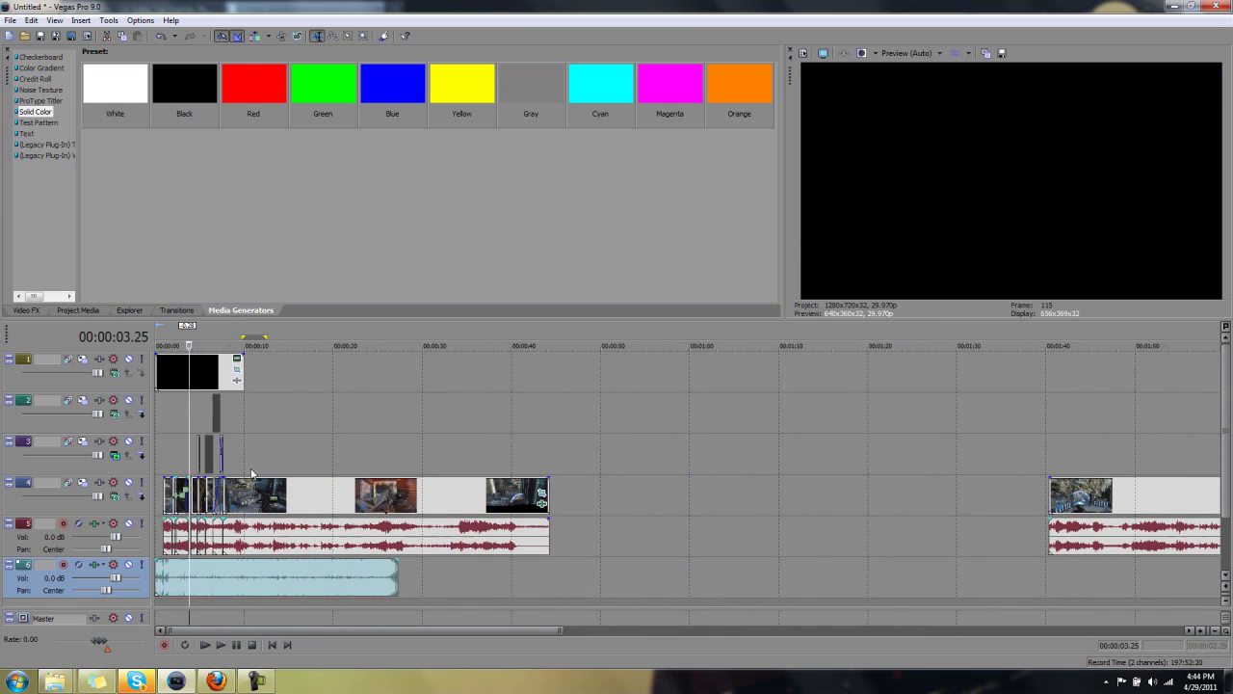
pyautogui.scroll(8, 250, 472)
pyautogui.click(200, 462)
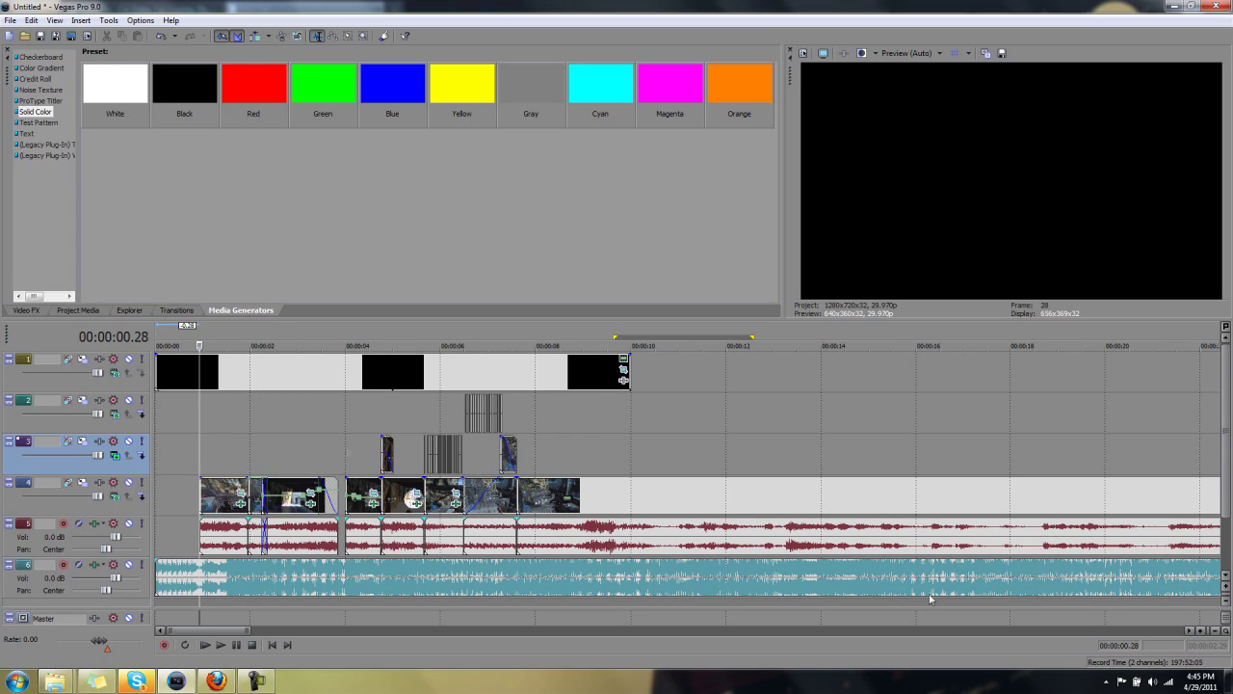
pyautogui.click(810, 56)
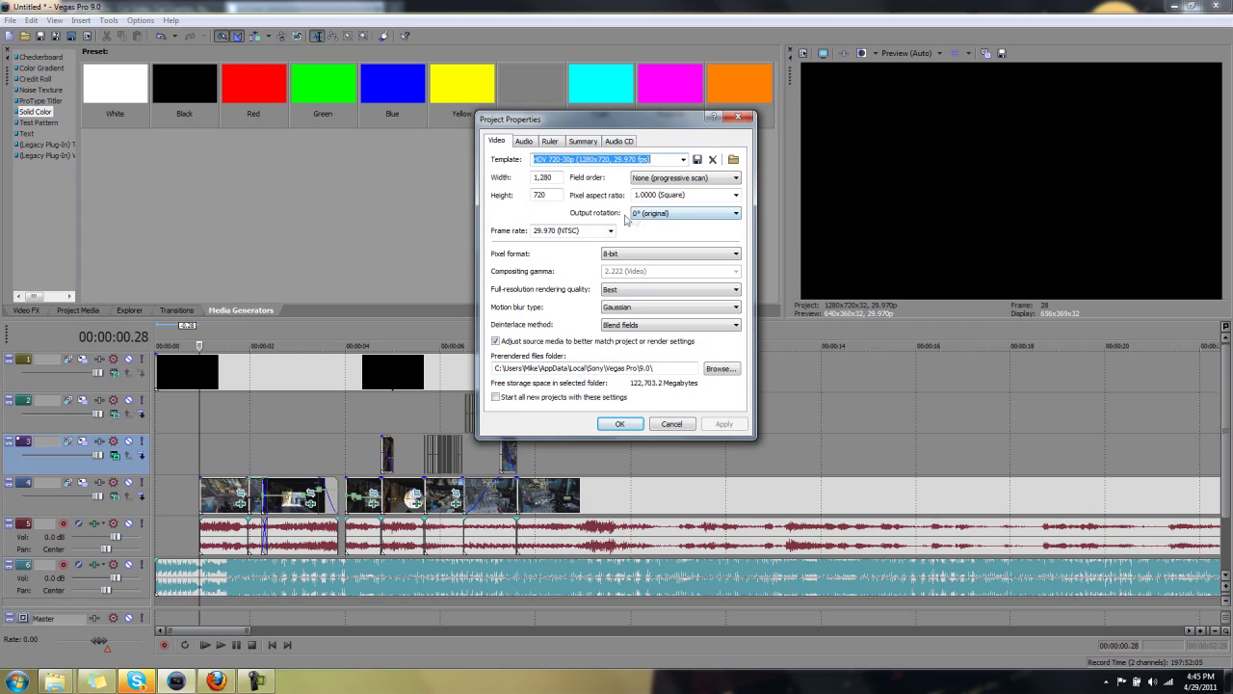
pyautogui.click(739, 118)
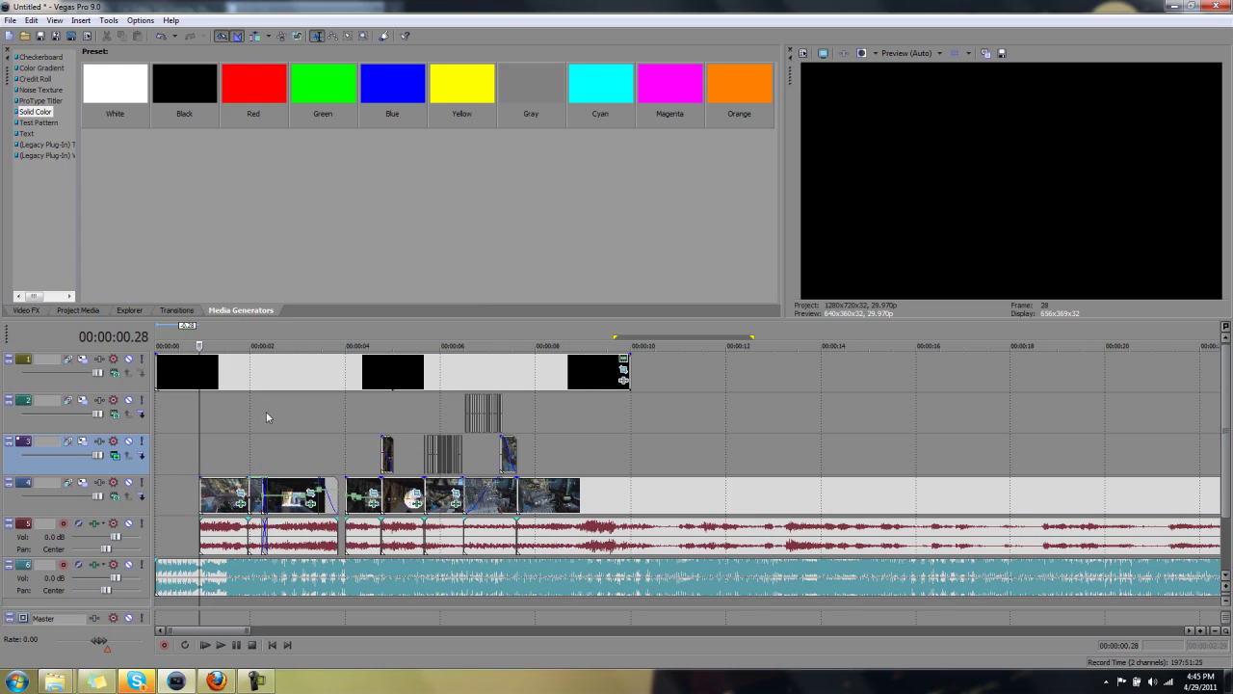
pyautogui.click(803, 54)
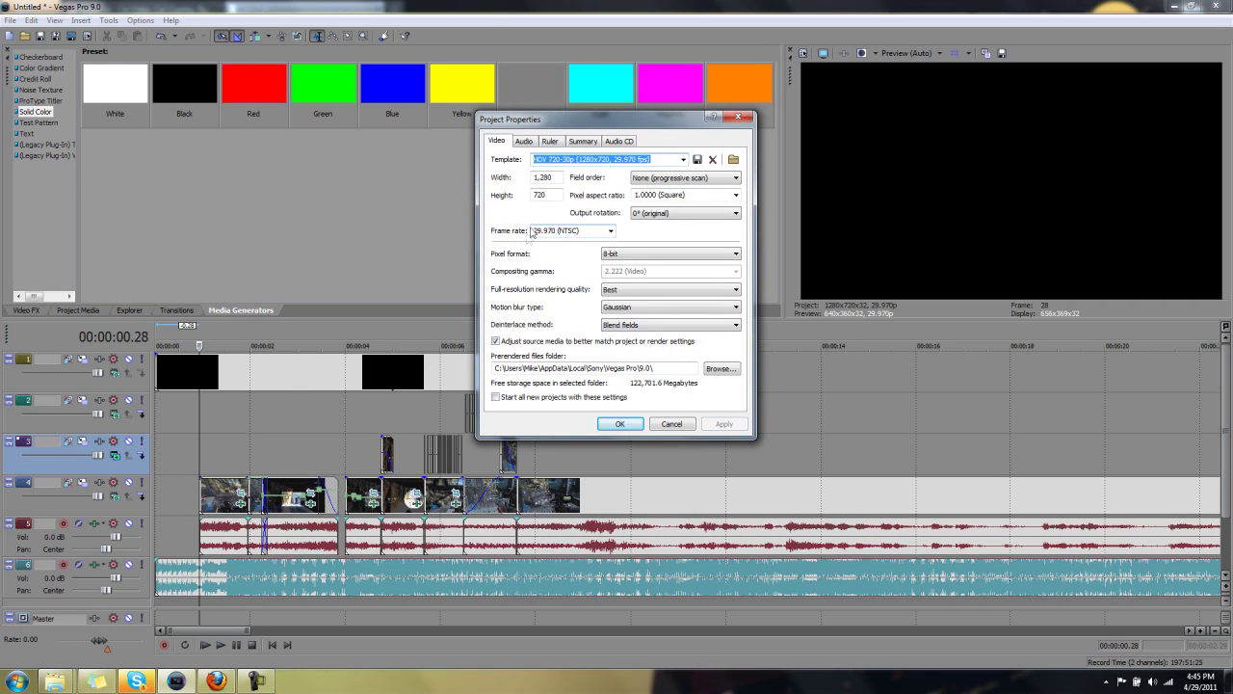
pyautogui.click(737, 116)
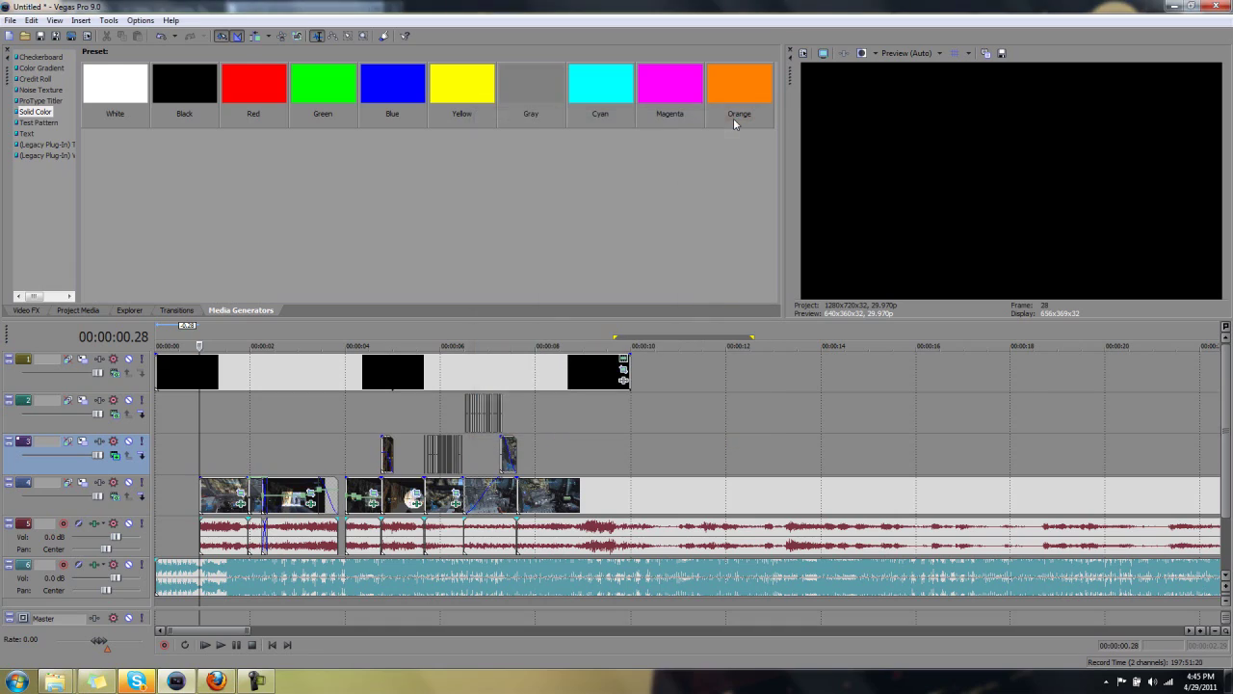
# Start Render As and customize the 720-30p WMV template
pyautogui.click(10, 21)
pyautogui.click(72, 111)
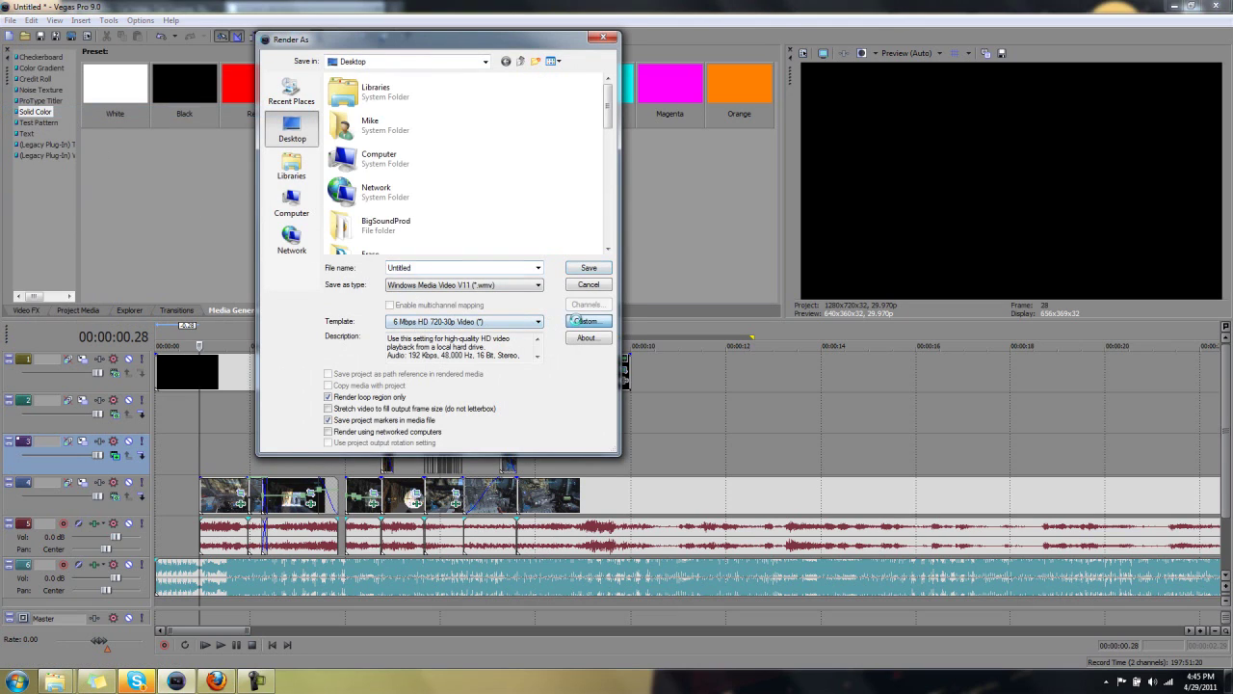
pyautogui.click(586, 321)
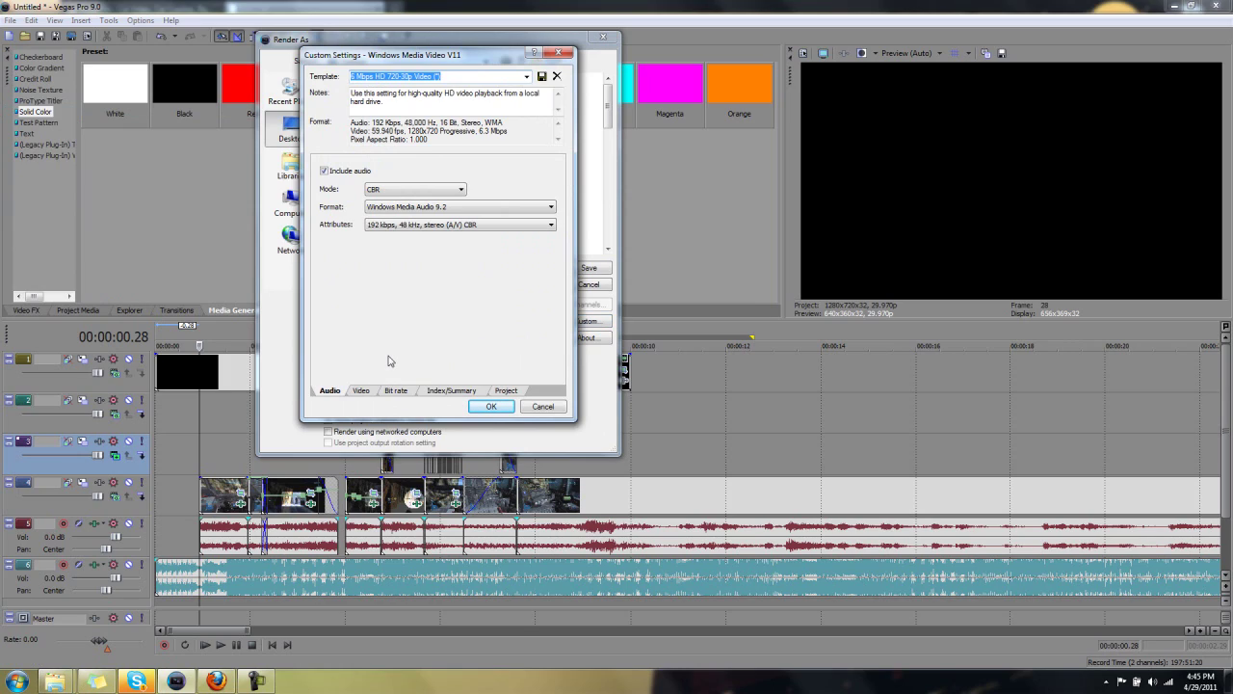
# Confirm the 1280x720, 59.94 fps video settings, then cancel Render As without rendering
pyautogui.click(362, 391)
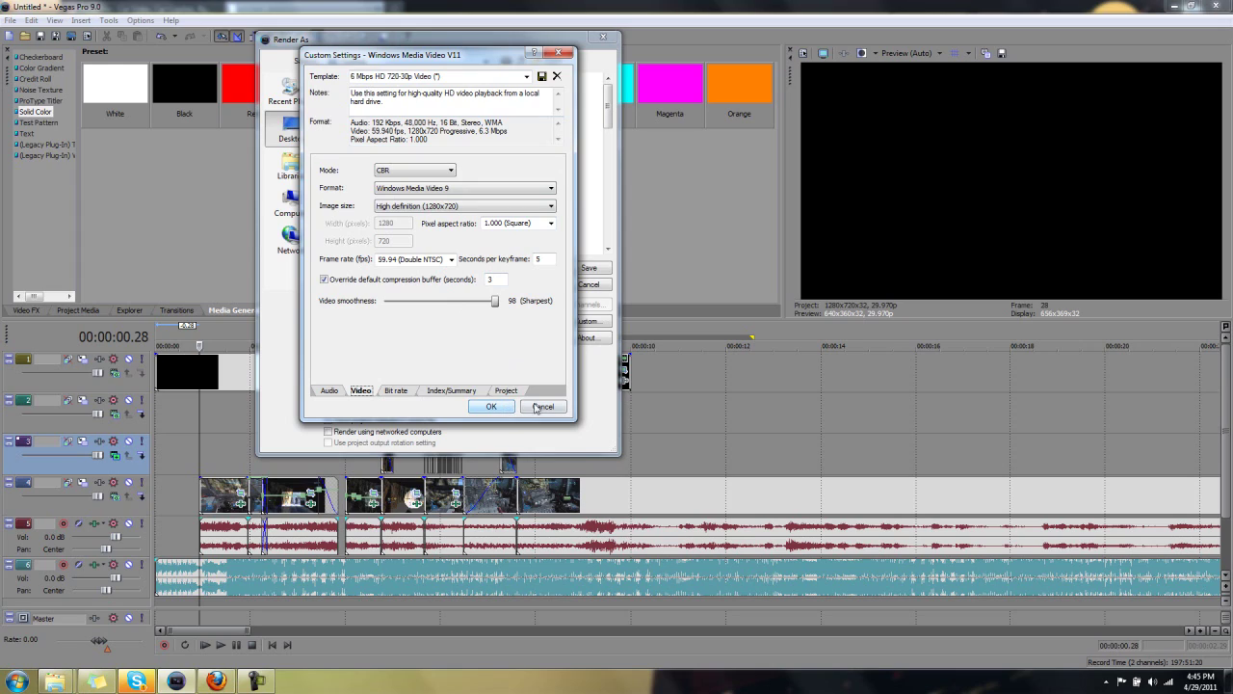
pyautogui.click(392, 390)
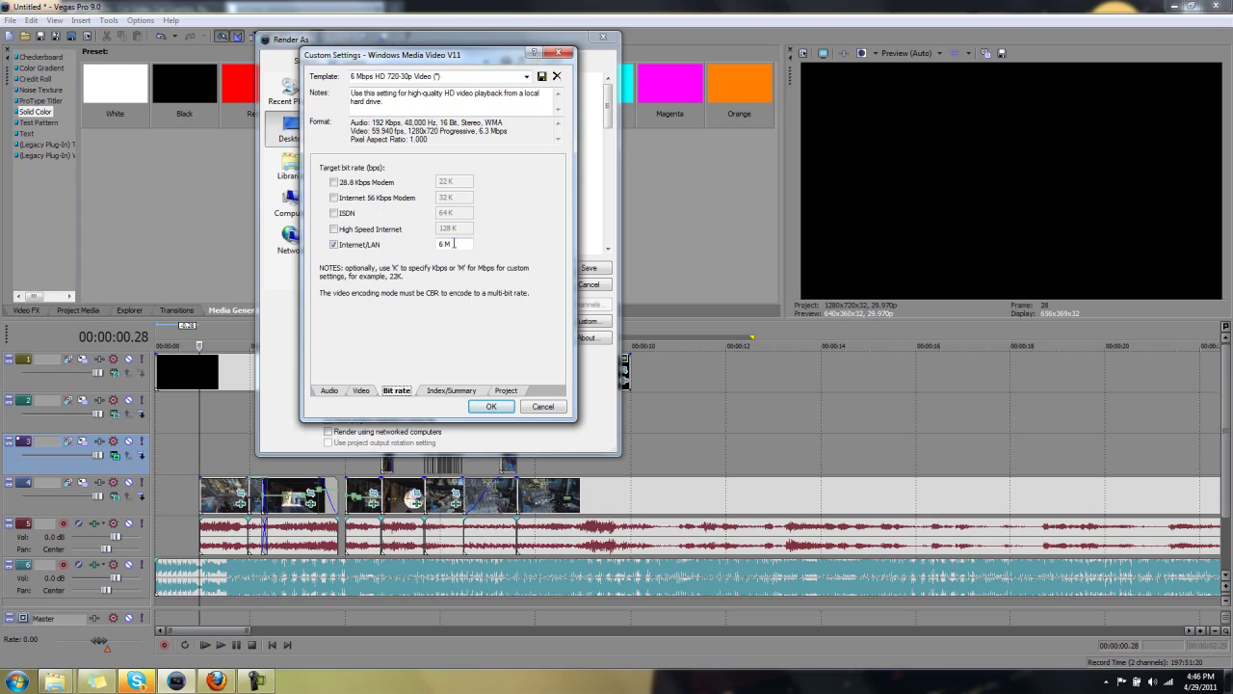
pyautogui.click(360, 391)
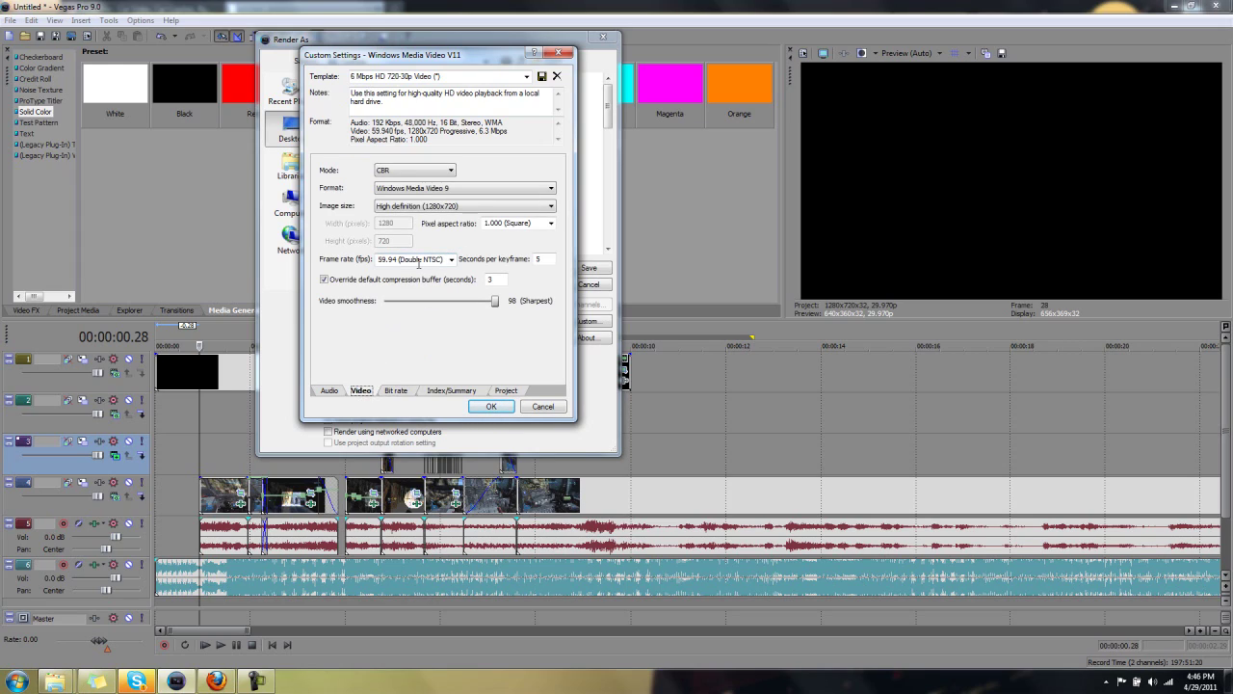
pyautogui.click(538, 408)
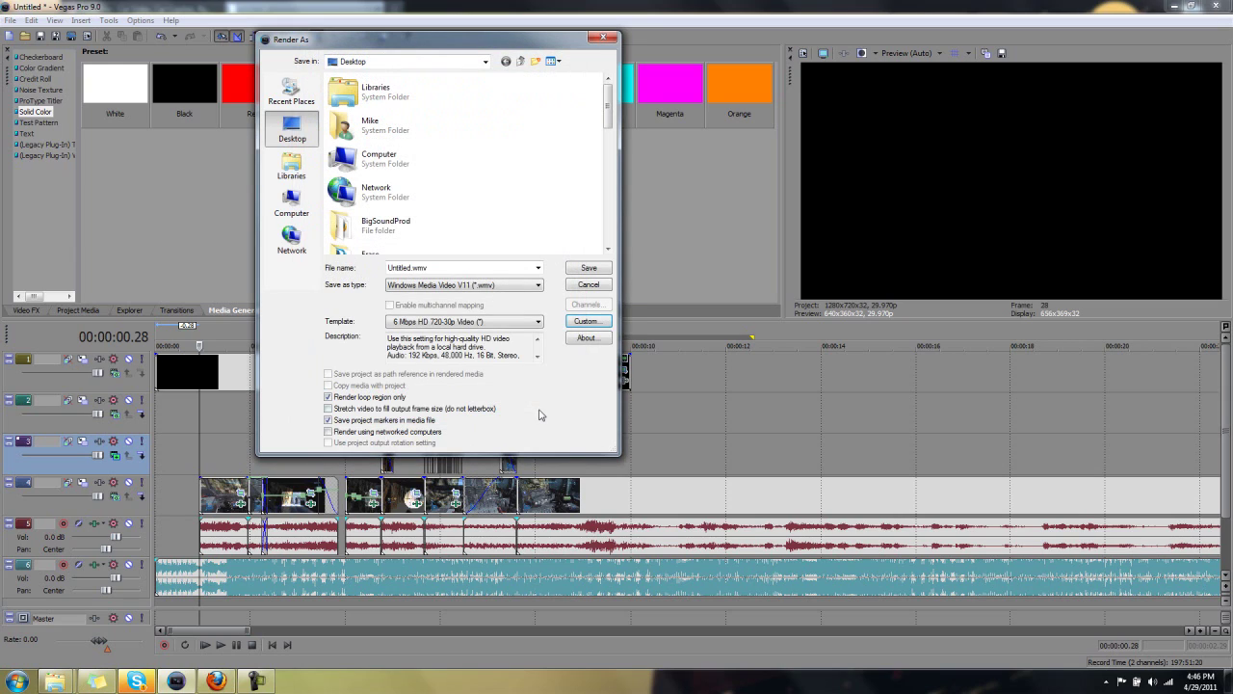
pyautogui.click(586, 286)
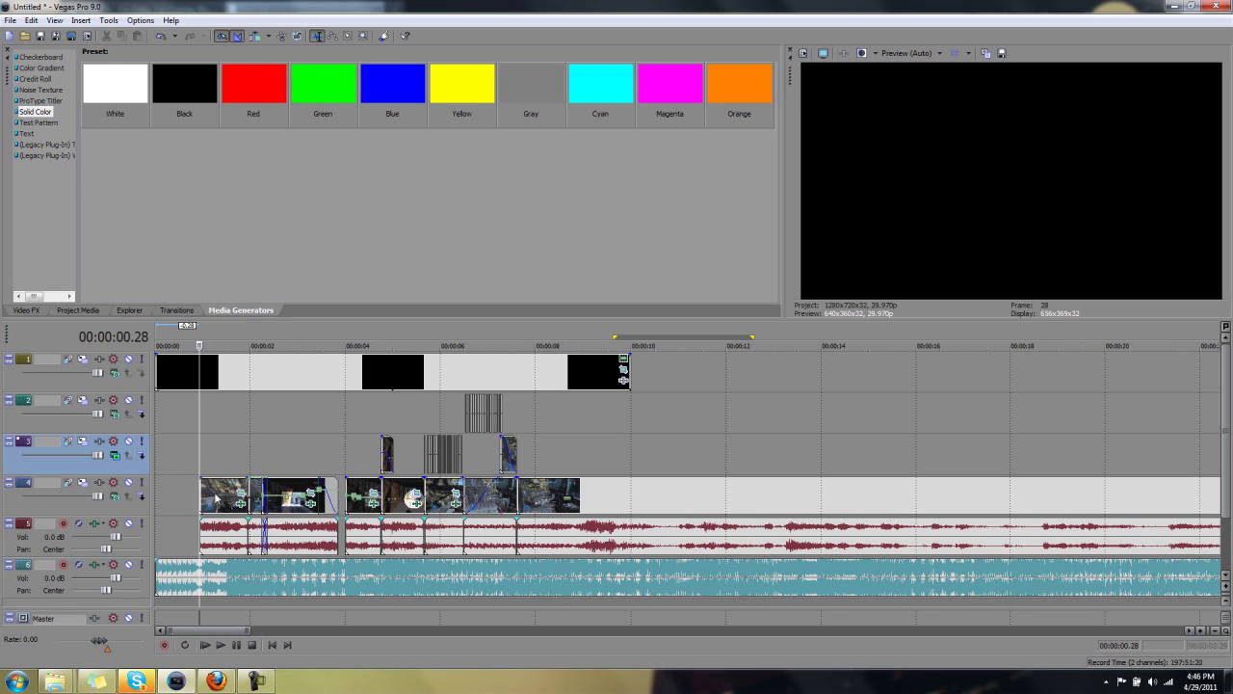
pyautogui.rightClick(214, 499)
# Switch on Force Resample for the track 4 clip at 00:00:08.00 and play it back
pyautogui.click(189, 452)
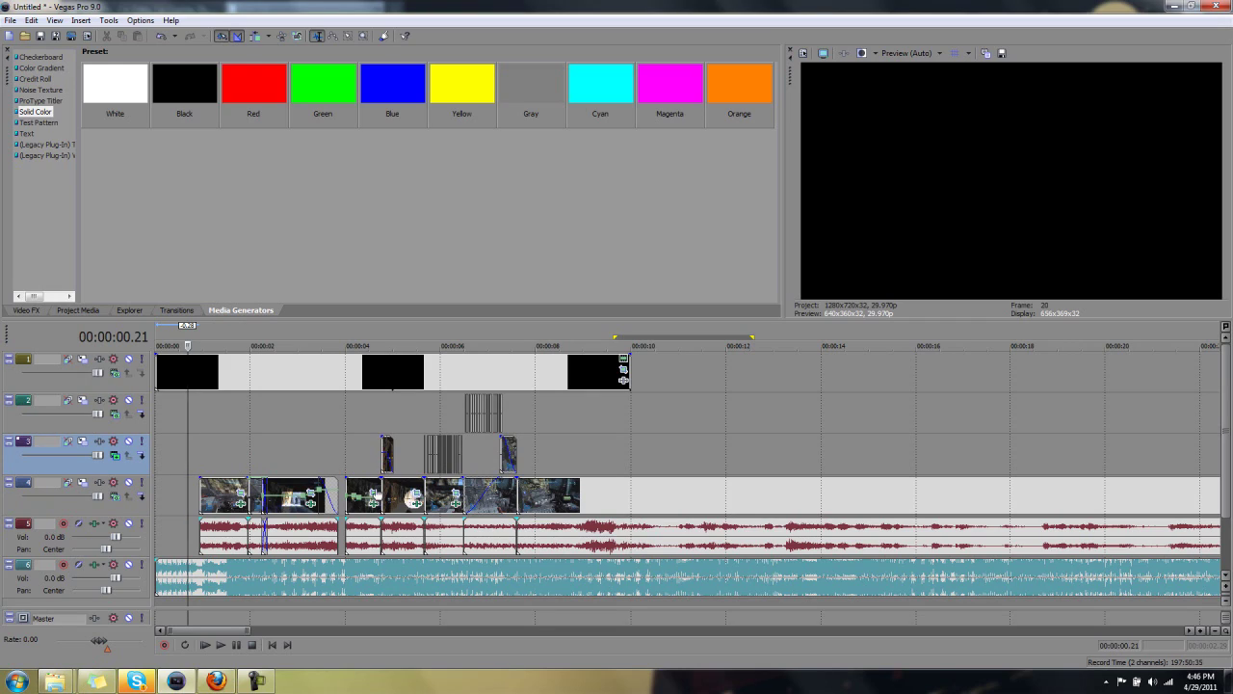
pyautogui.click(536, 494)
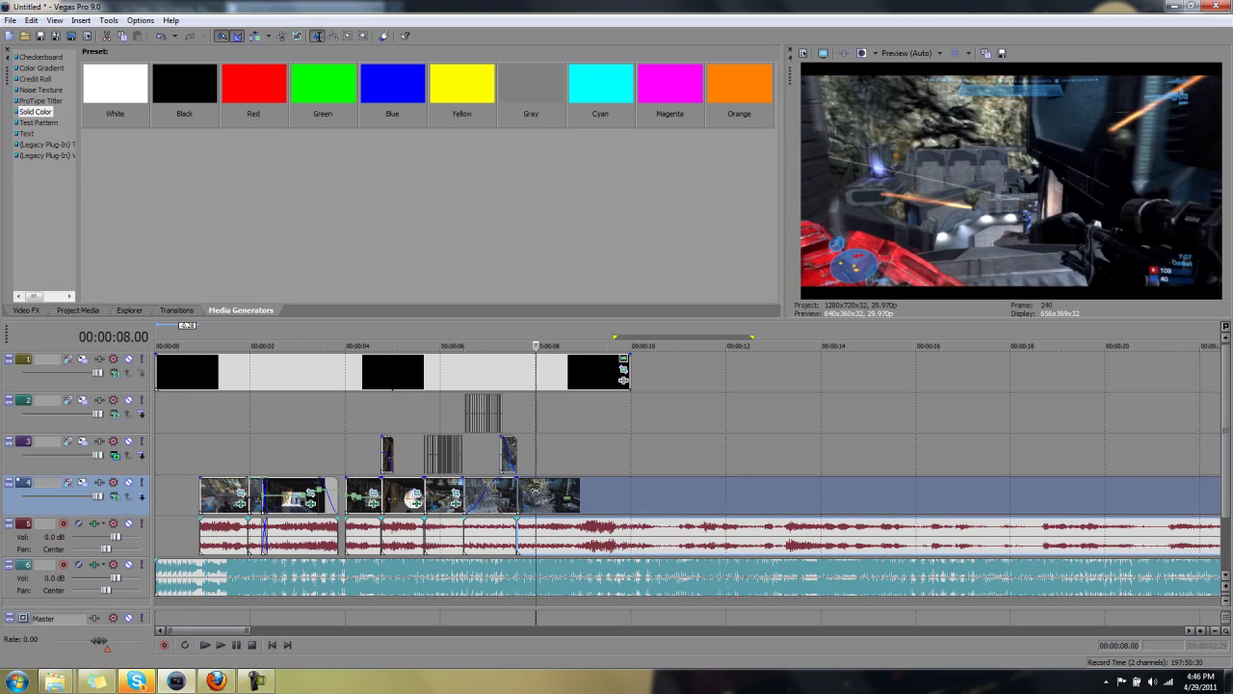
pyautogui.rightClick(536, 494)
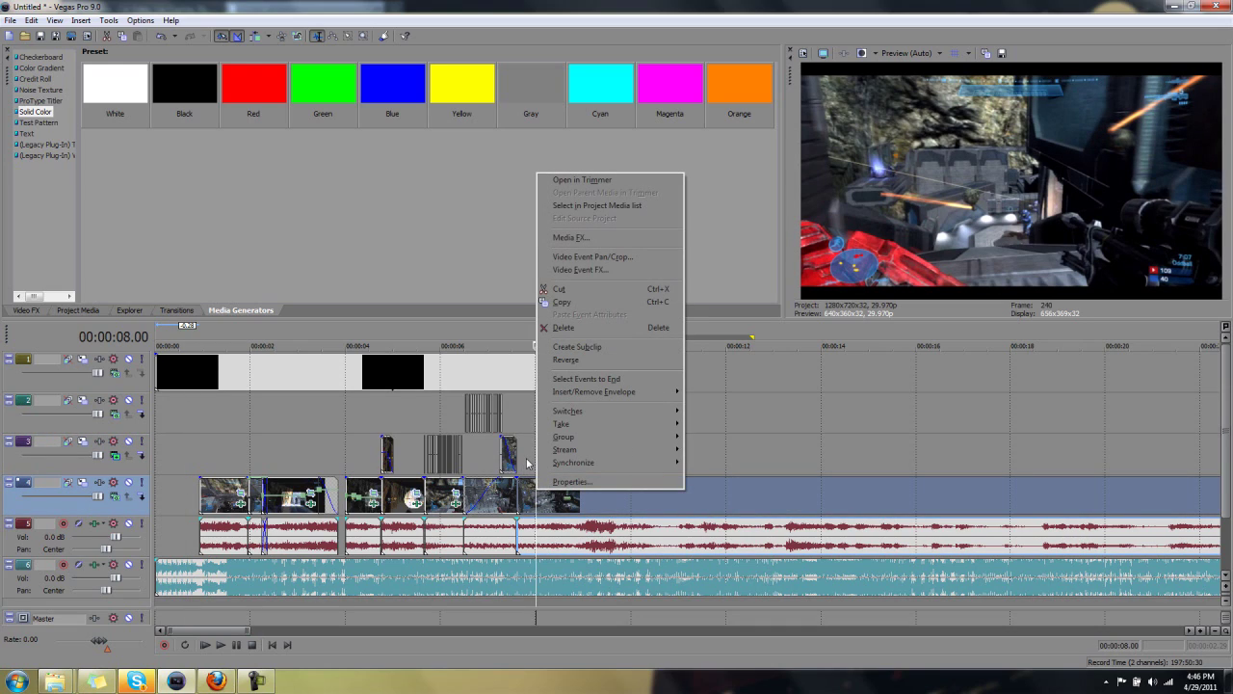
pyautogui.moveTo(578, 410)
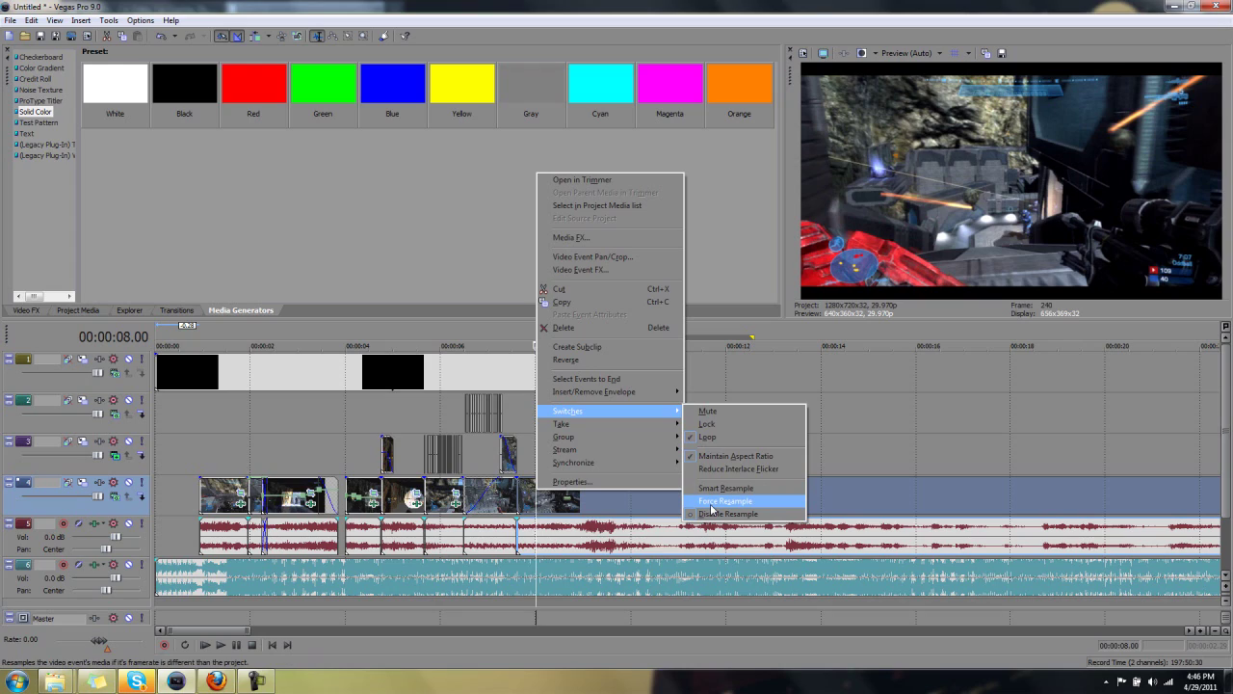
pyautogui.click(711, 506)
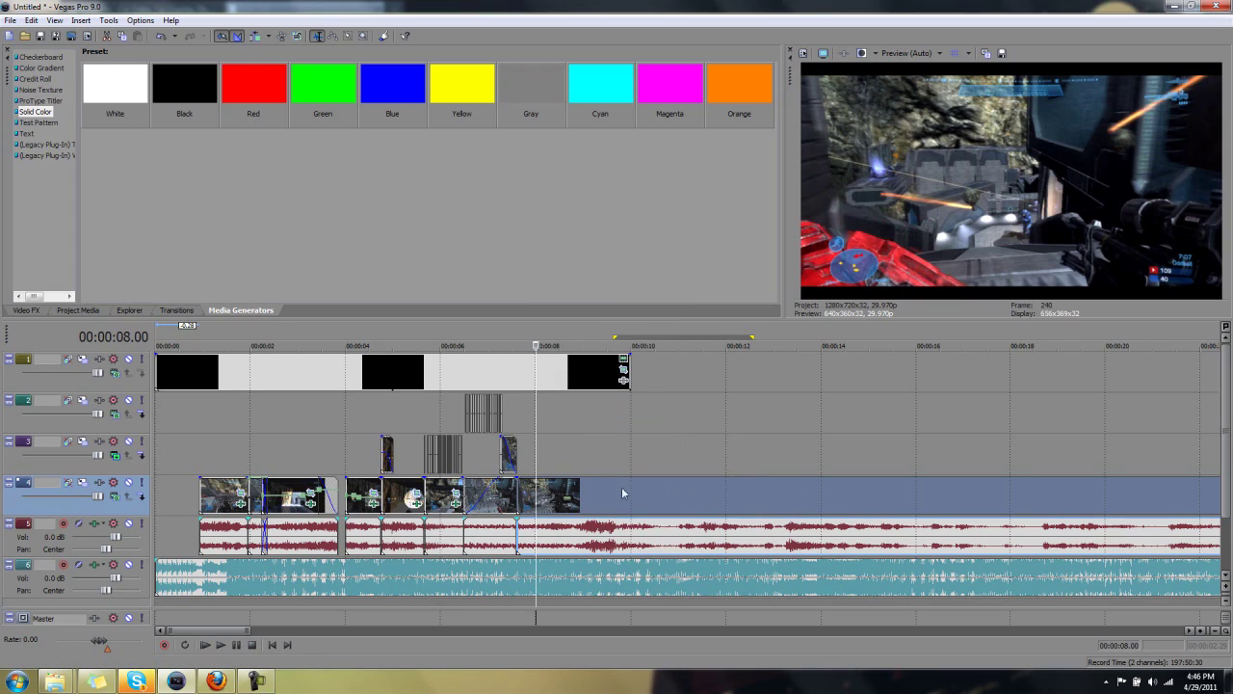
pyautogui.press('space')
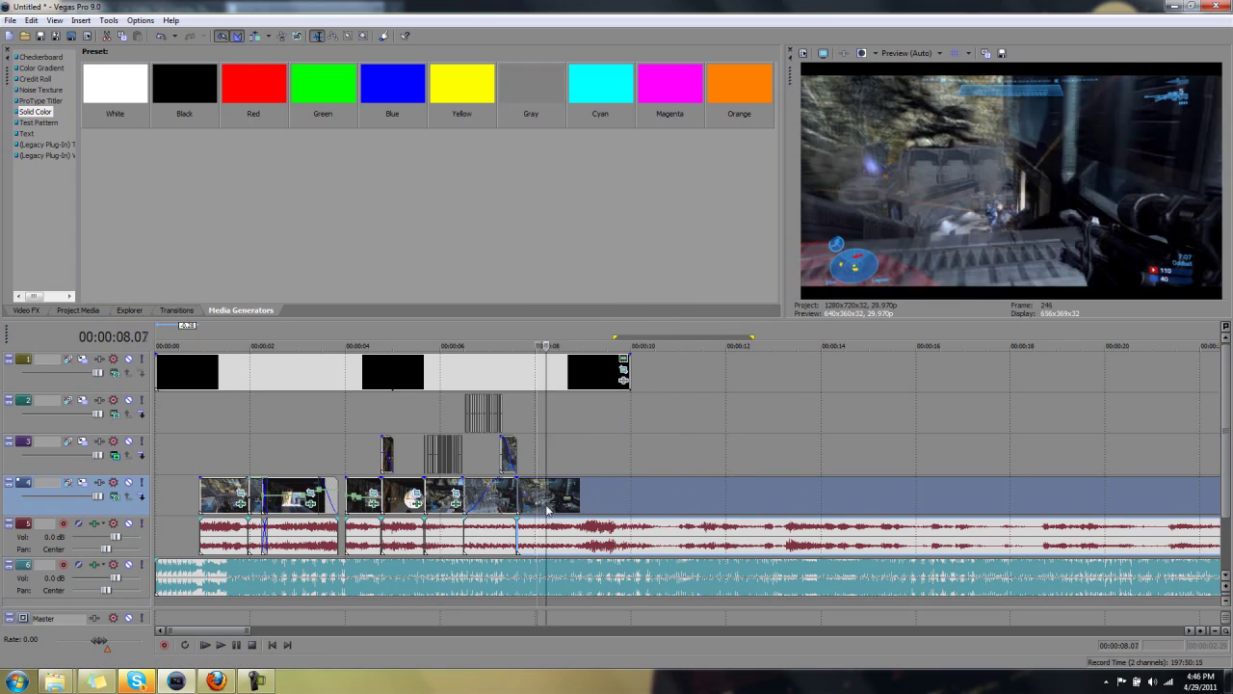
# Switch the track 4 clip to Disable Resample and check it around 00:00:08.09–08.25
pyautogui.rightClick(563, 499)
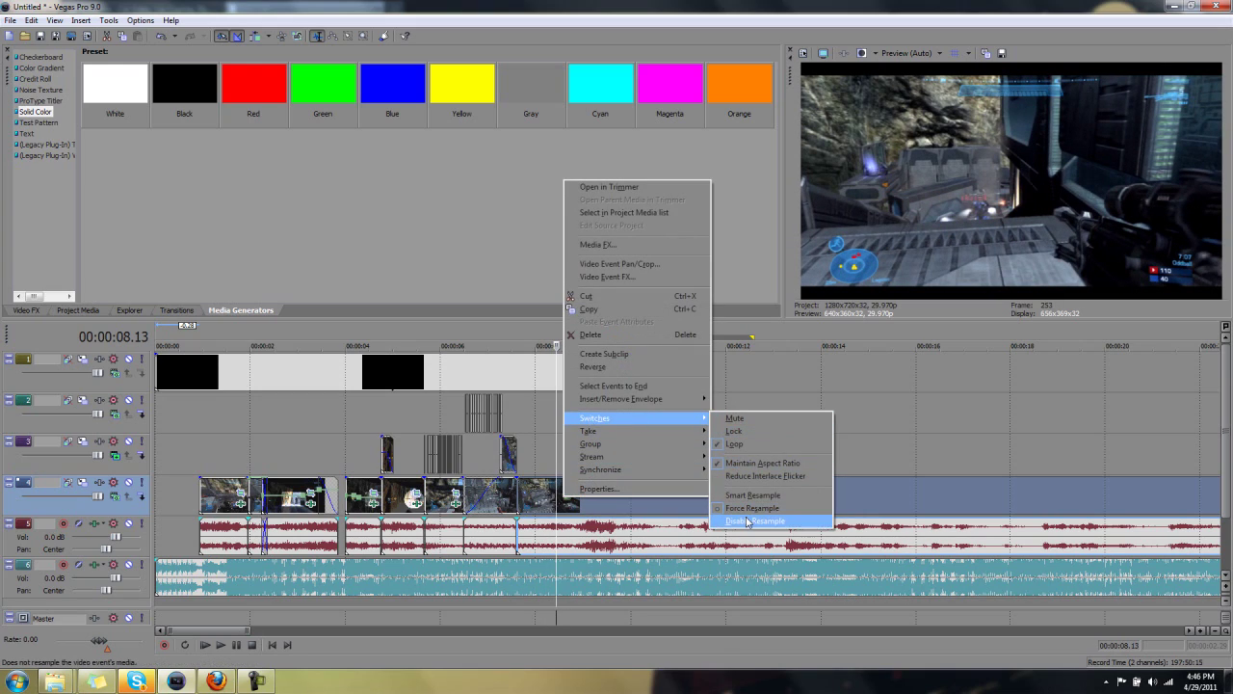
pyautogui.click(761, 522)
pyautogui.click(550, 493)
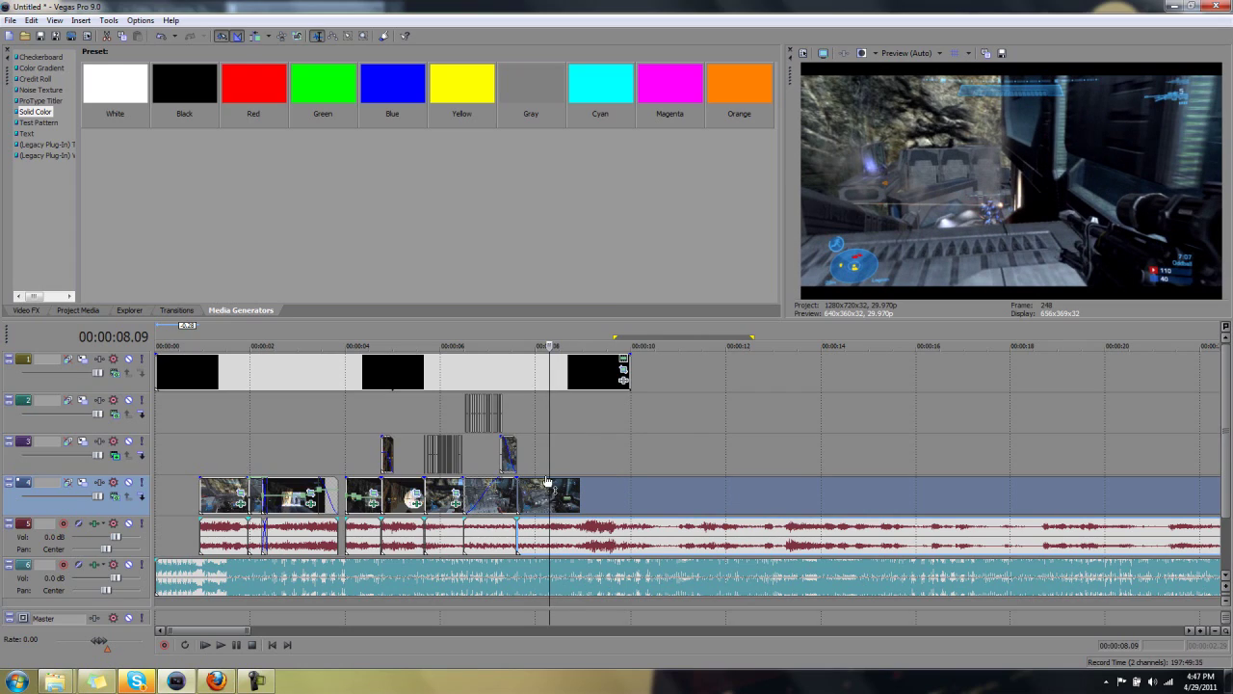
pyautogui.click(575, 493)
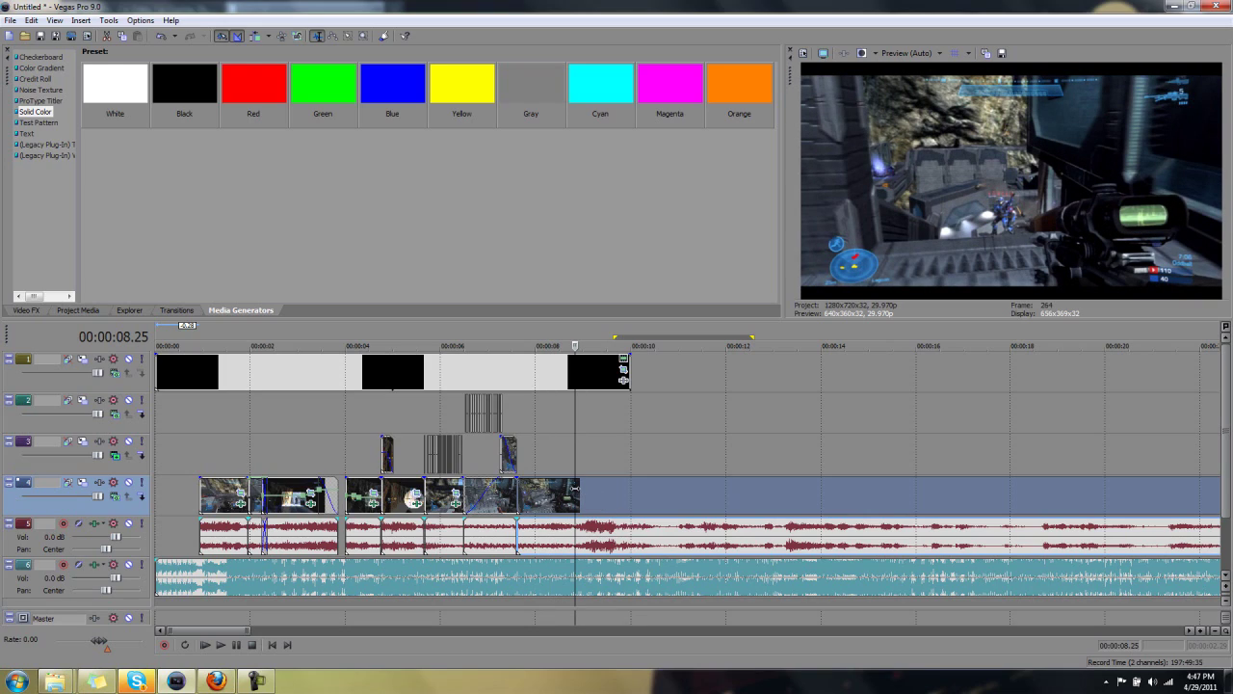
# Select from 00:00:00.28 back to the start, then clear the time selection
pyautogui.click(196, 479)
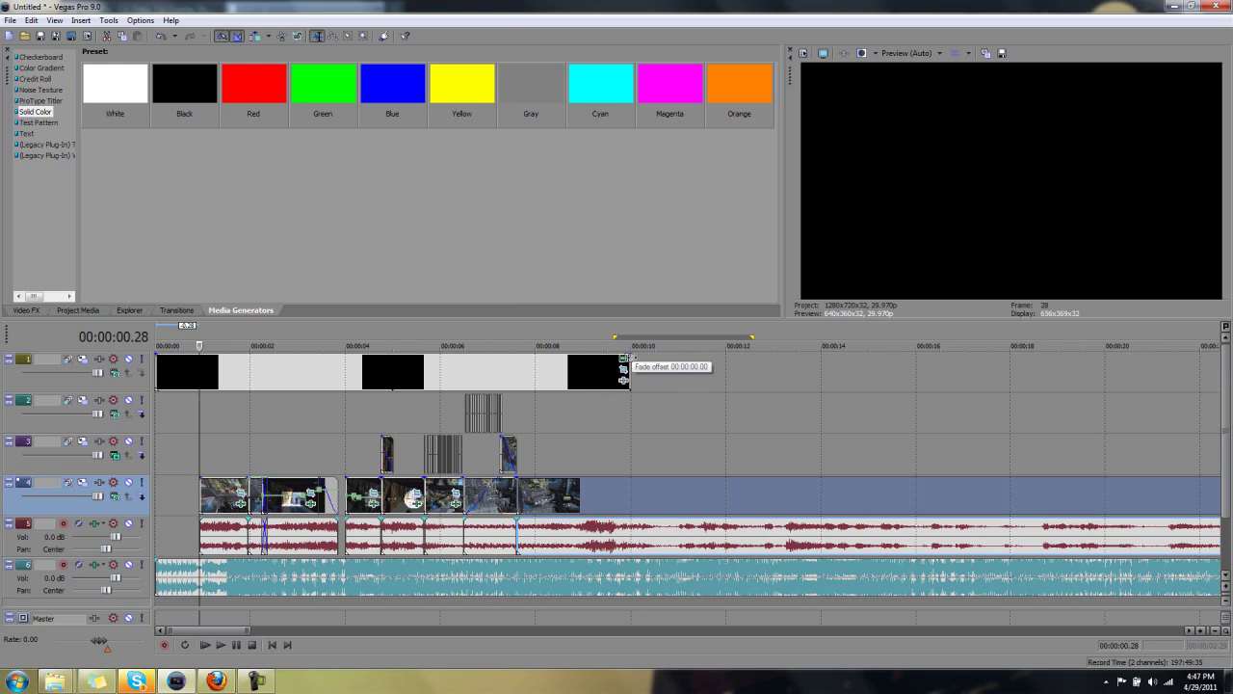
pyautogui.moveTo(200, 419); pyautogui.dragTo(156, 419)
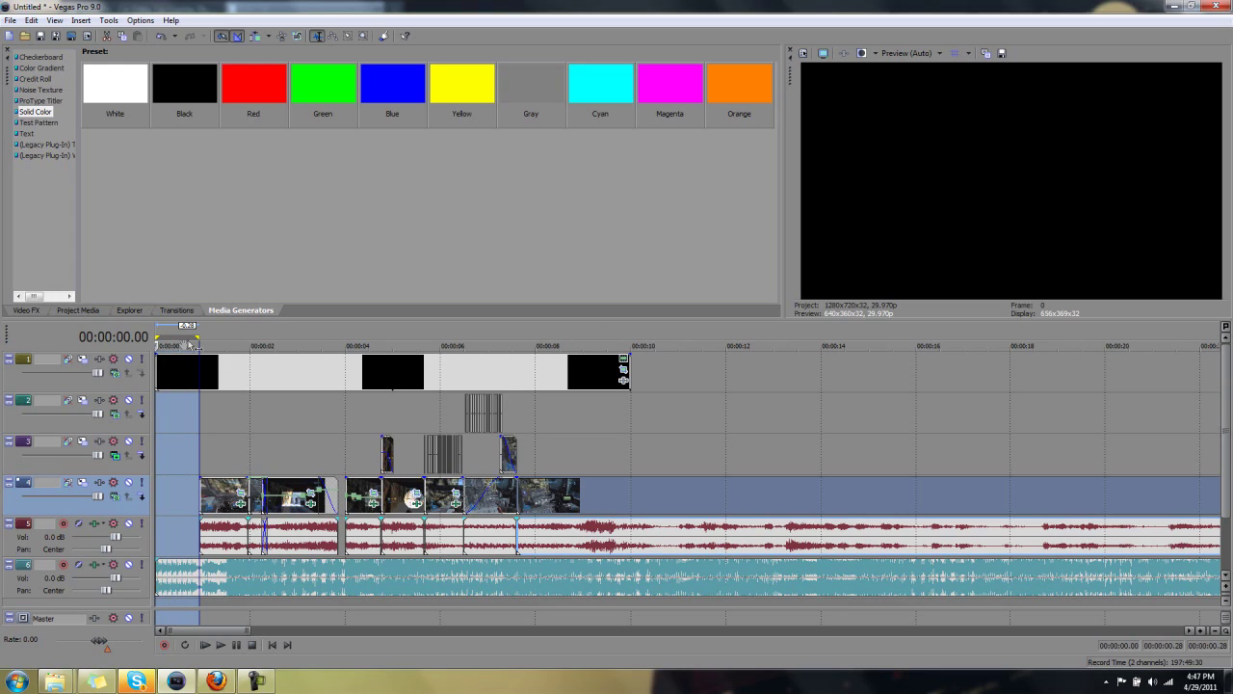
pyautogui.click(198, 337)
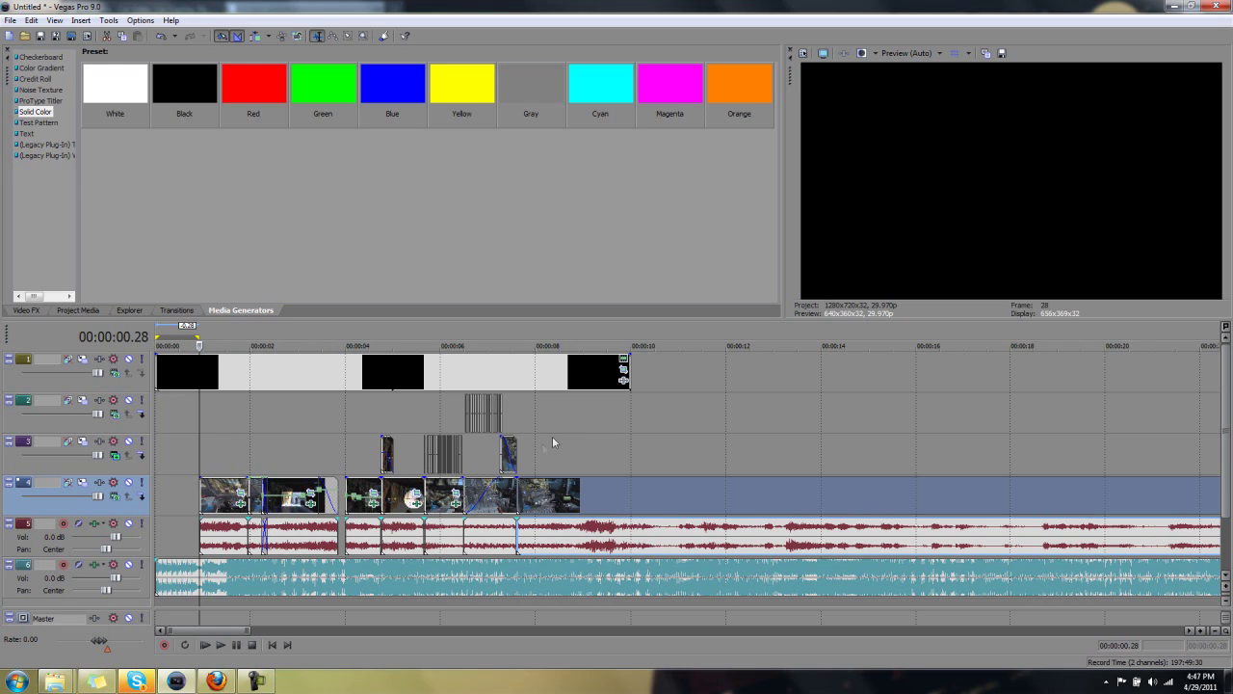
# Mark 00:00:00.00–00:00:10.00 as the loop region and check its ends on the ruler
pyautogui.moveTo(631, 339); pyautogui.dragTo(156, 337)
pyautogui.click(171, 336)
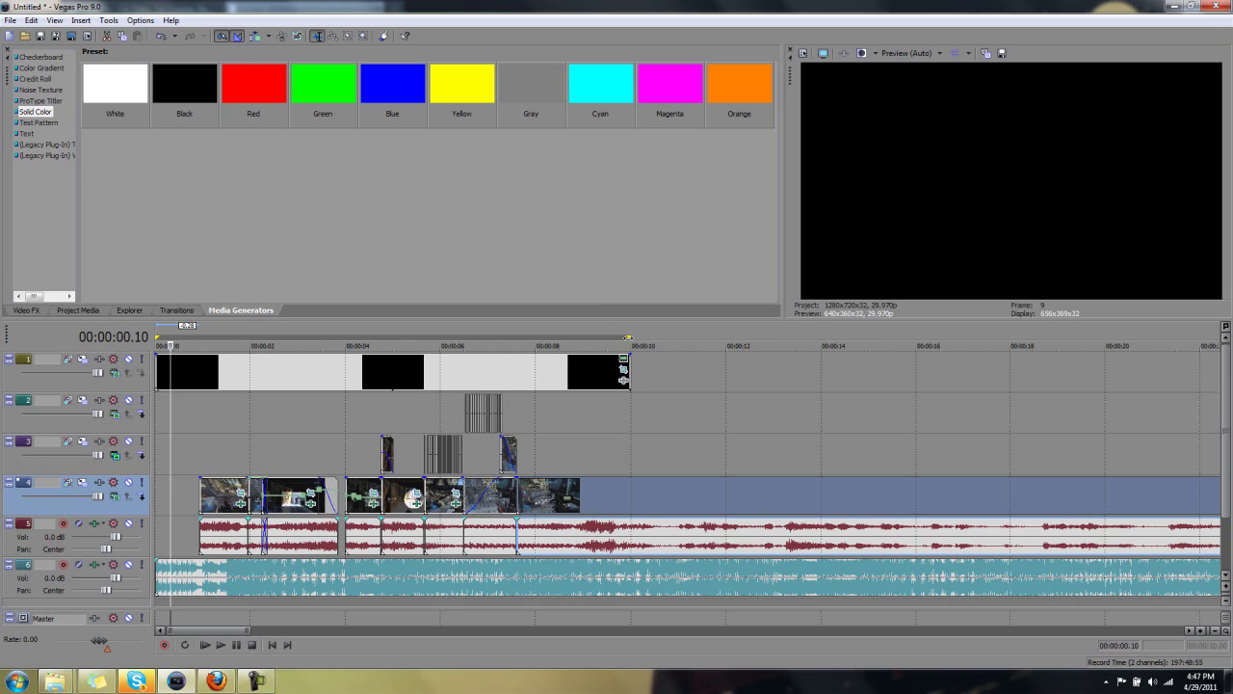
pyautogui.click(631, 343)
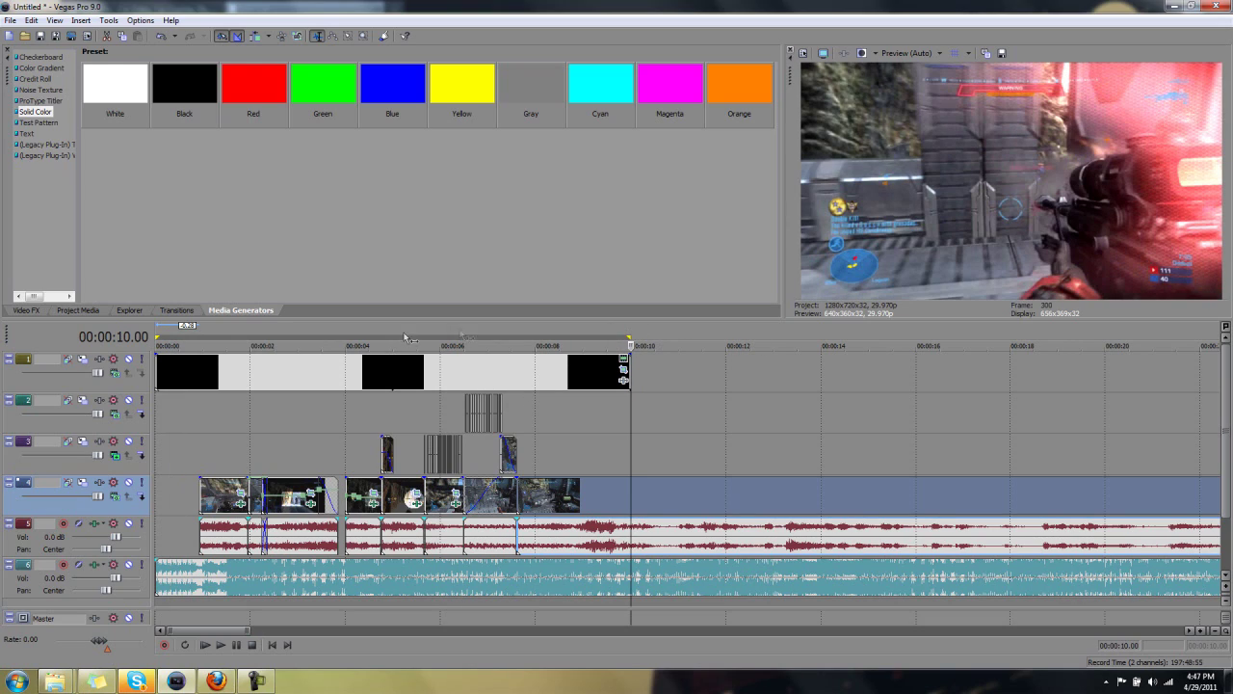
pyautogui.click(345, 339)
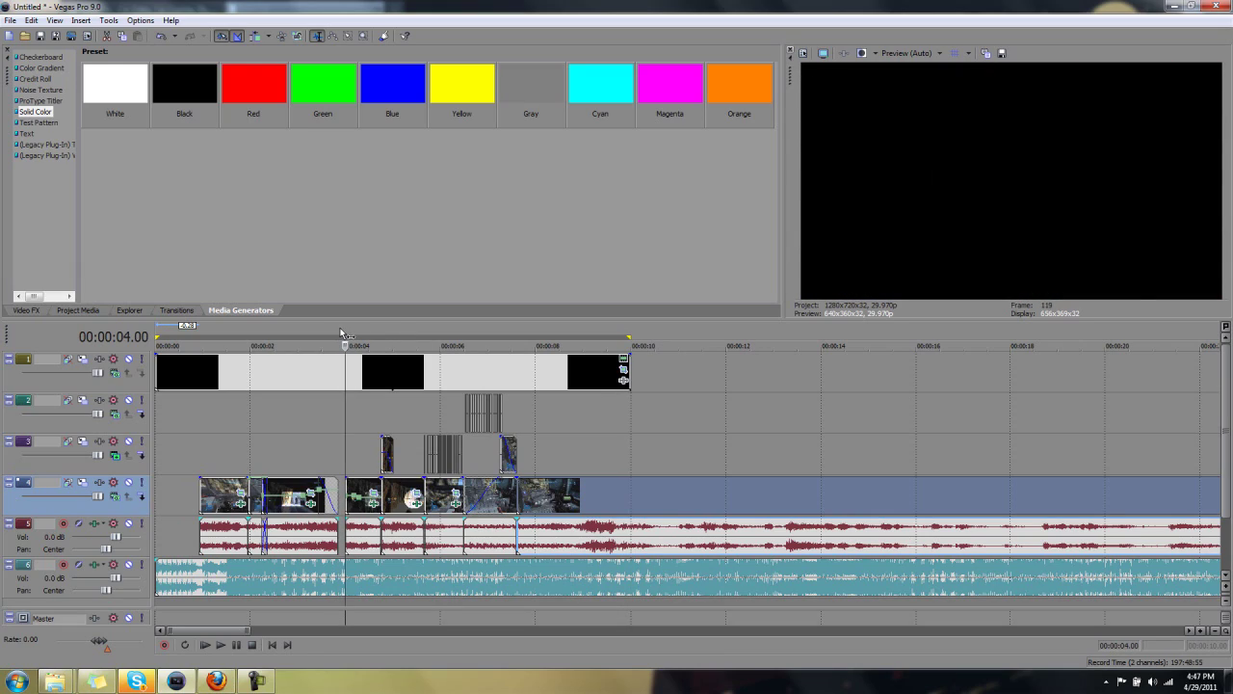
pyautogui.click(340, 327)
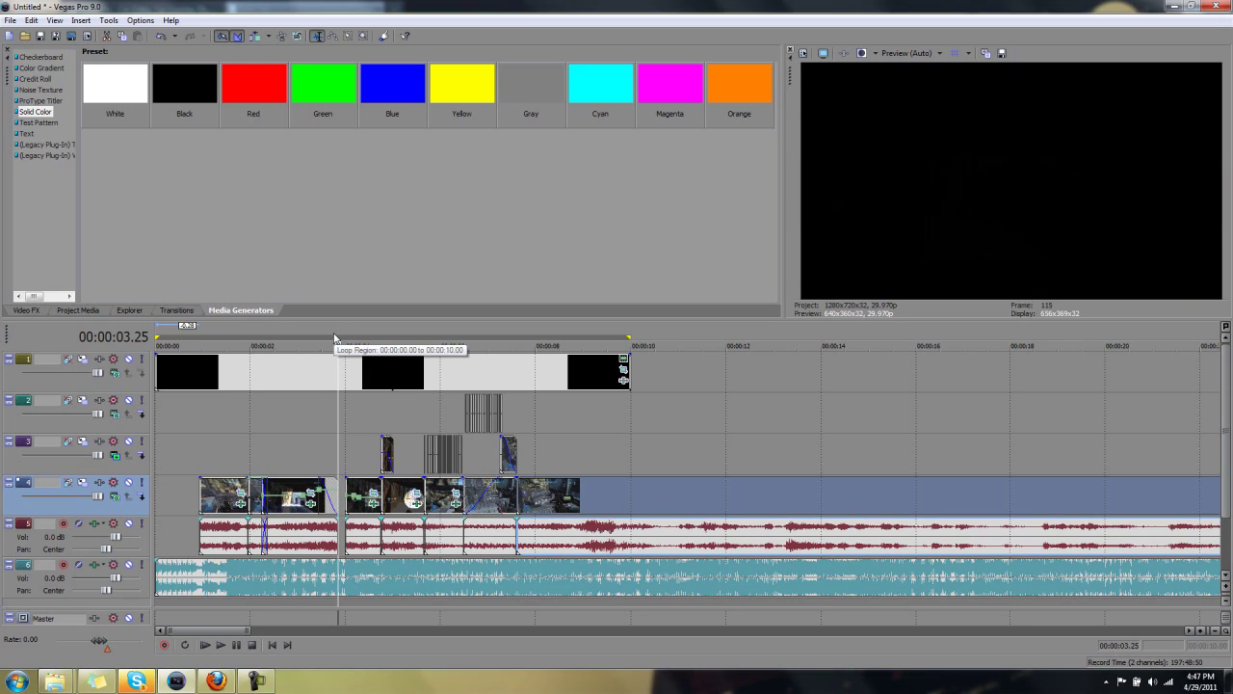
# Select track 3 and move the playhead back near the start
pyautogui.click(327, 463)
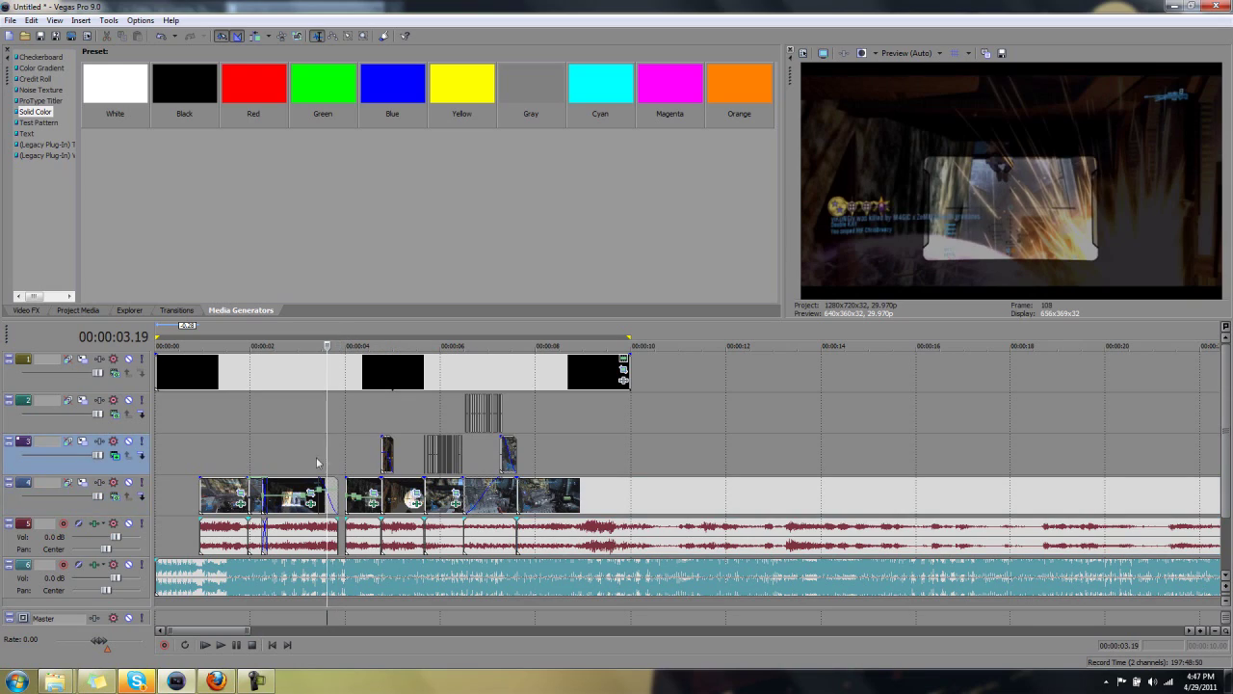
pyautogui.click(191, 456)
pyautogui.click(204, 455)
pyautogui.click(200, 456)
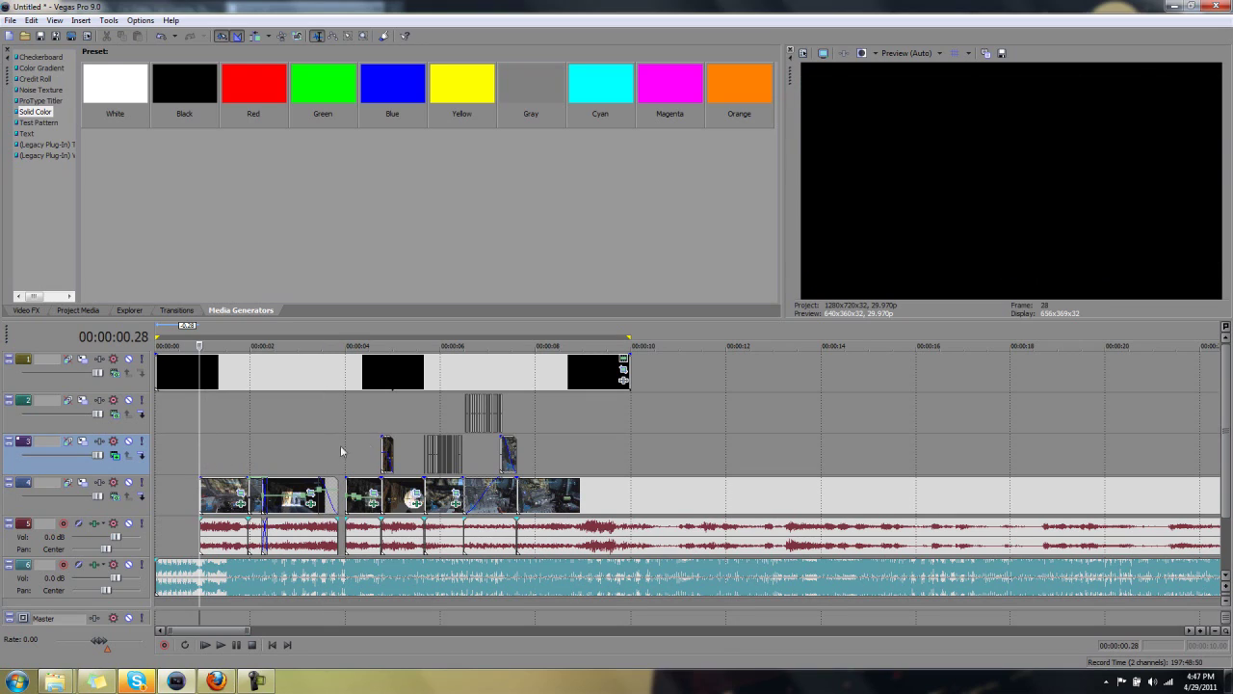
pyautogui.click(346, 455)
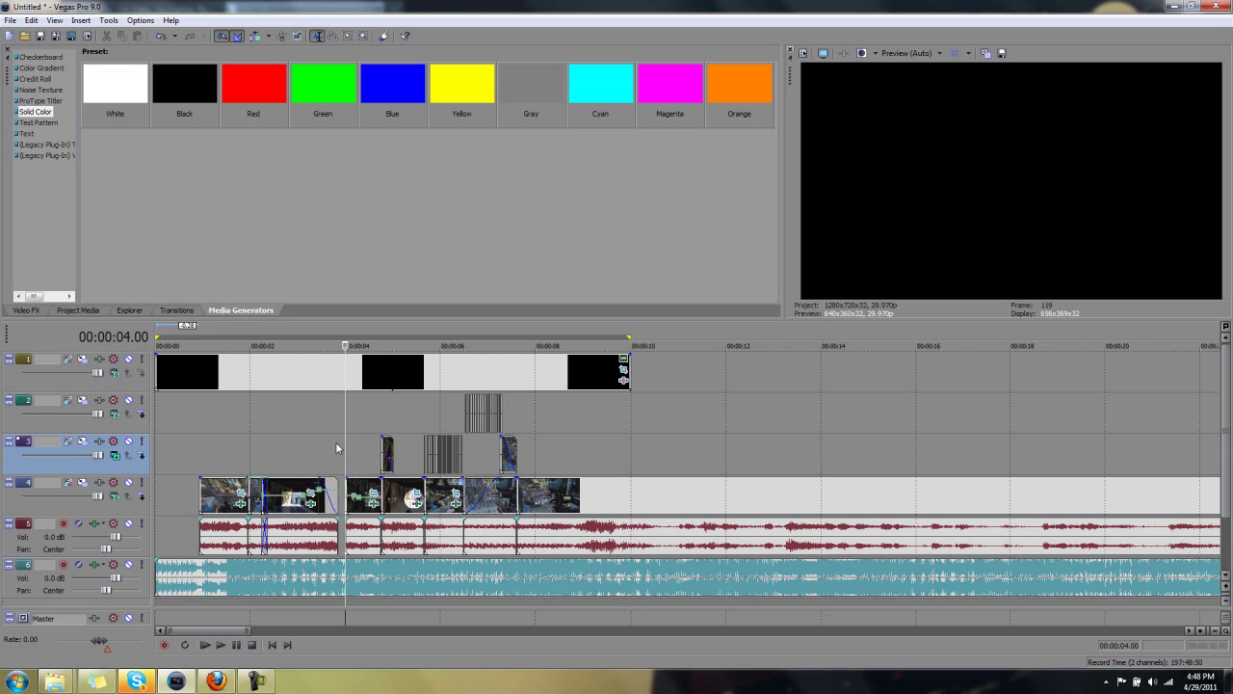
pyautogui.scroll(-2, 607, 419)
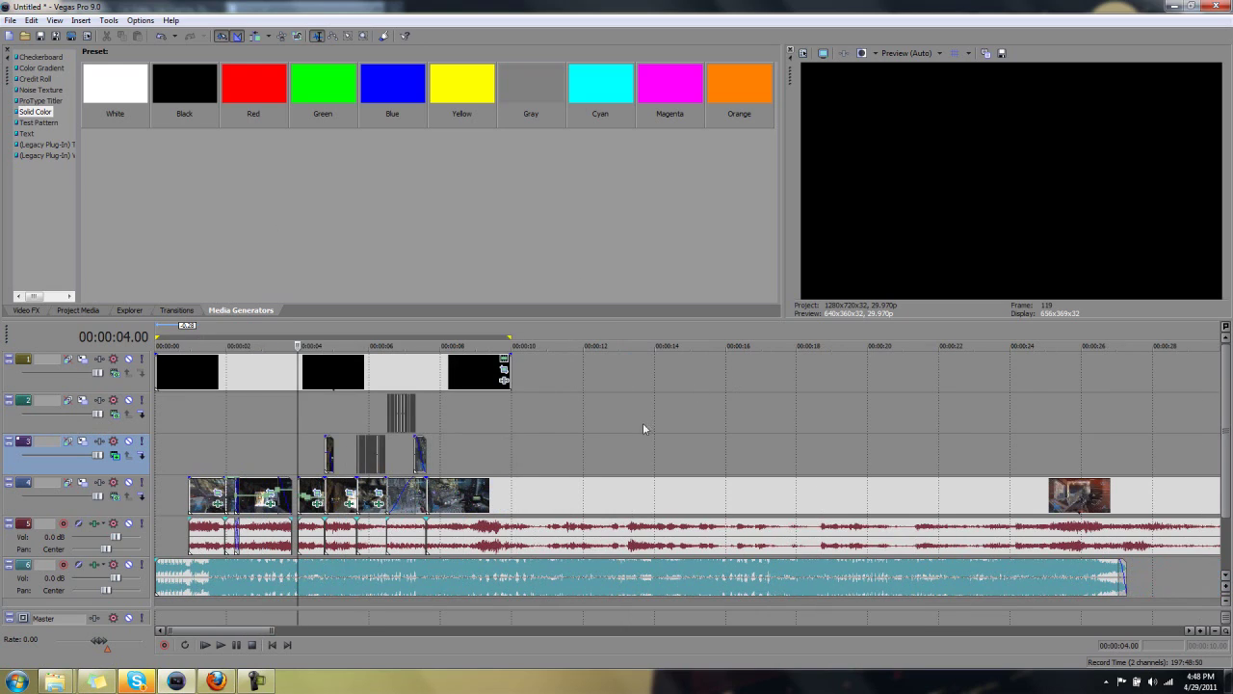
pyautogui.click(451, 427)
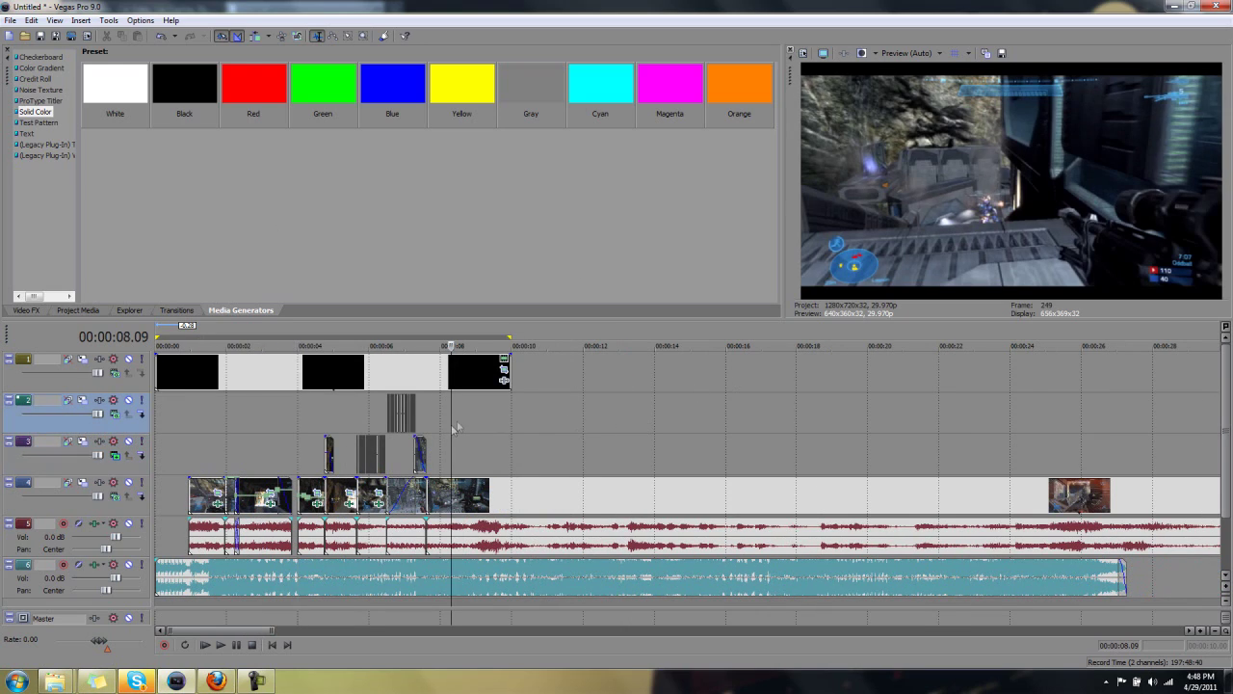
pyautogui.click(383, 459)
pyautogui.scroll(4, 418, 446)
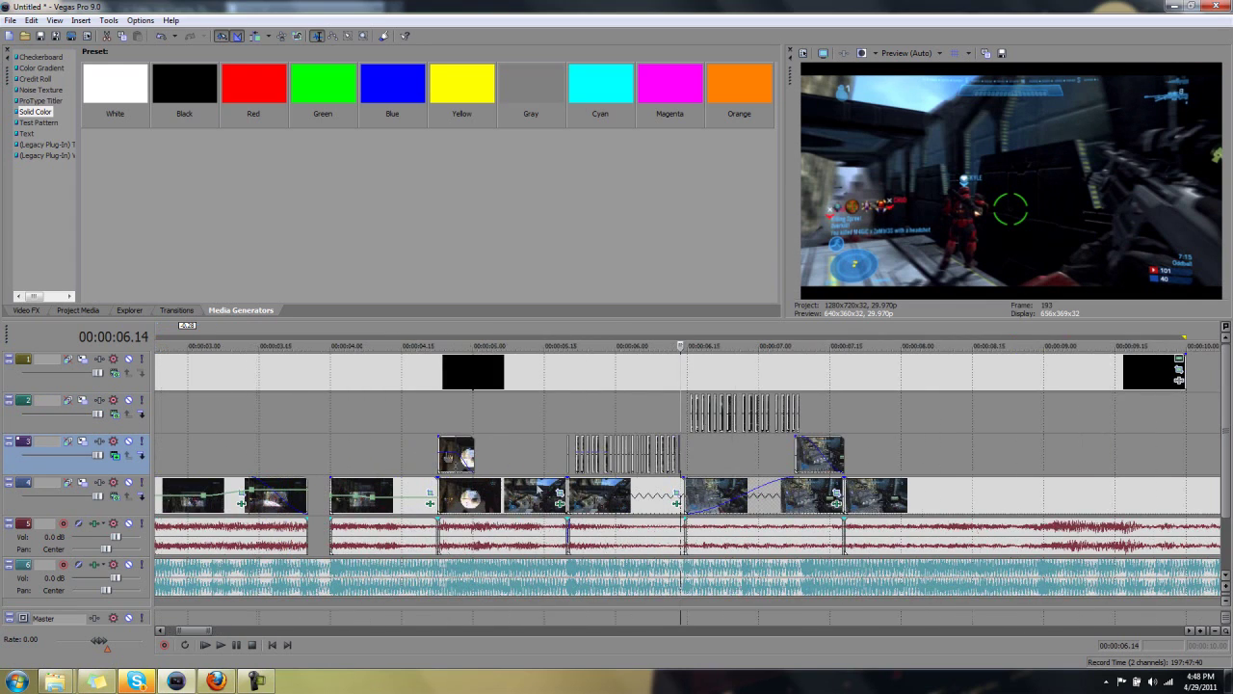
pyautogui.scroll(4, 536, 486)
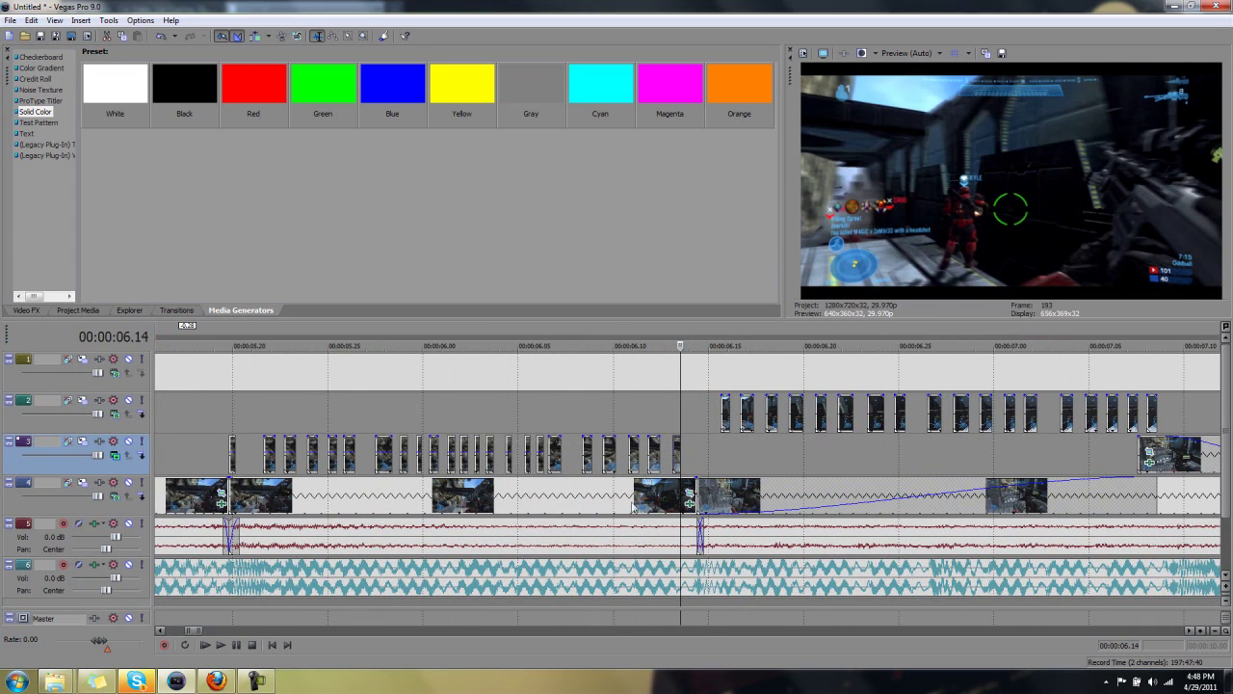
pyautogui.click(378, 451)
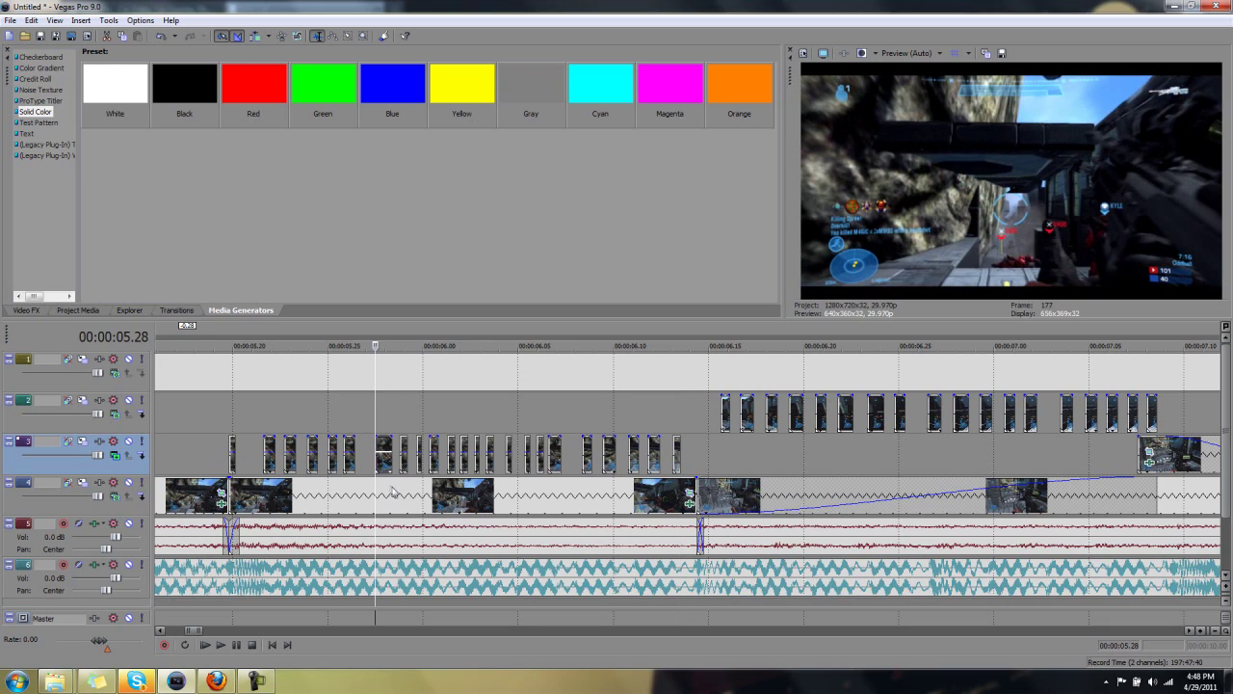
pyautogui.click(404, 465)
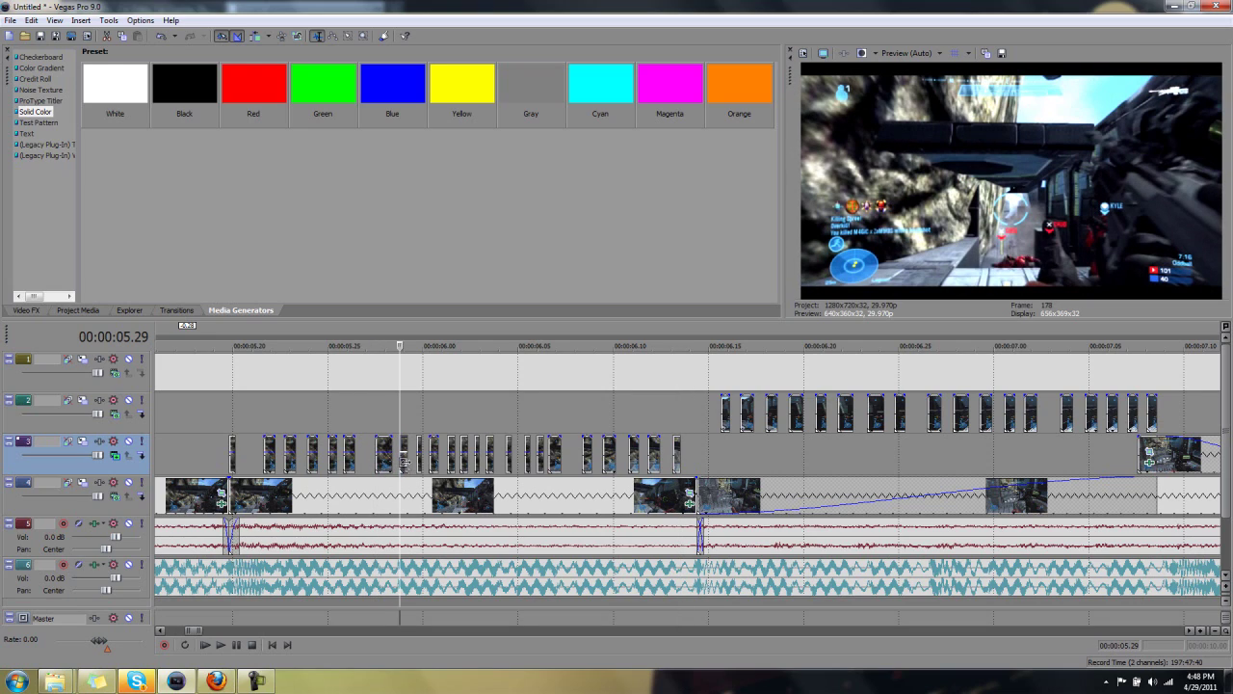
pyautogui.click(419, 472)
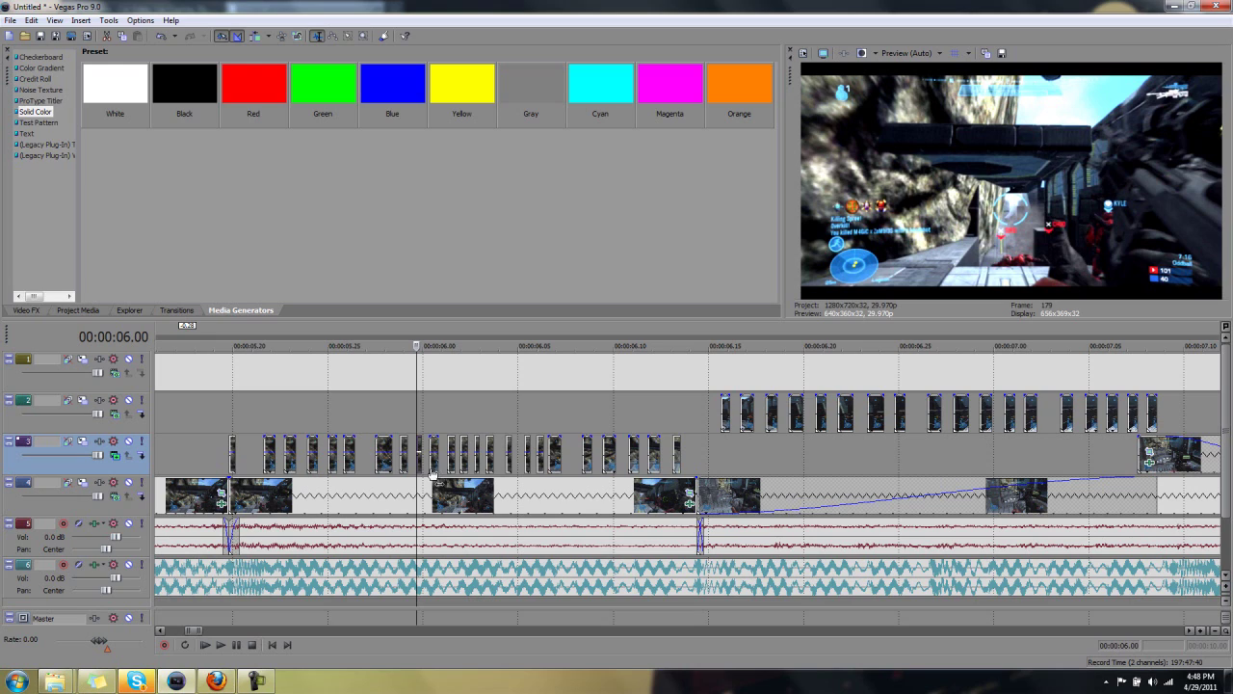
pyautogui.scroll(-6, 424, 463)
pyautogui.click(325, 459)
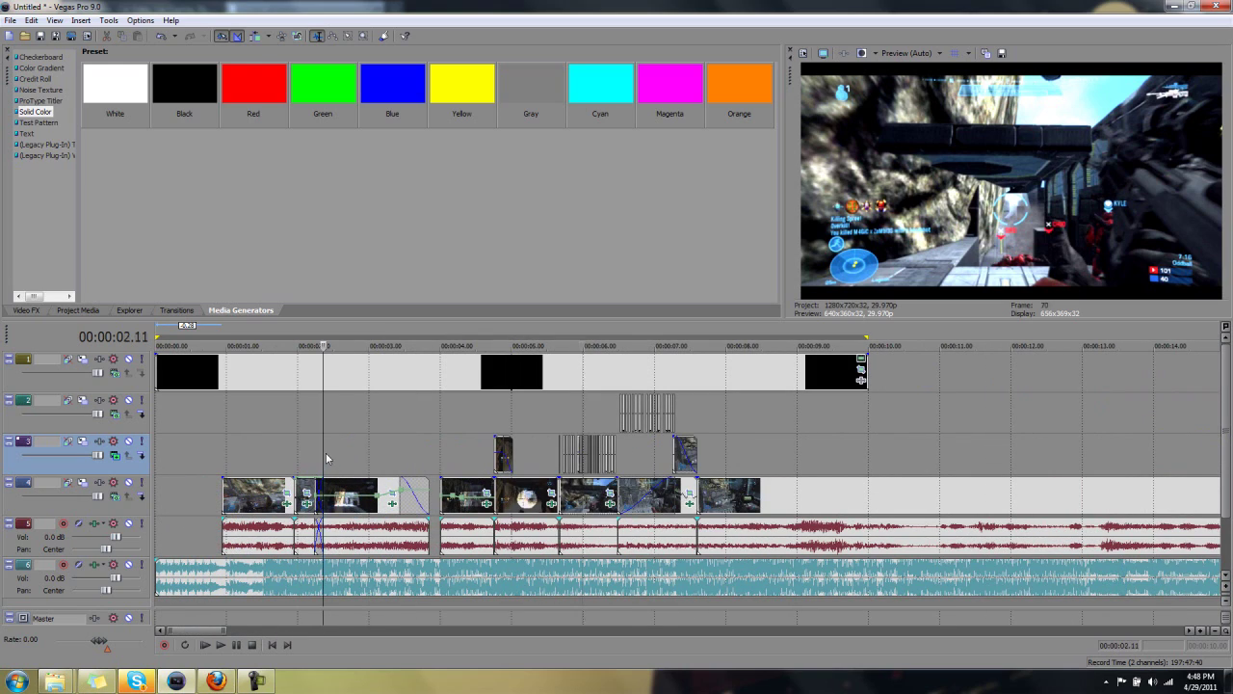
pyautogui.click(259, 683)
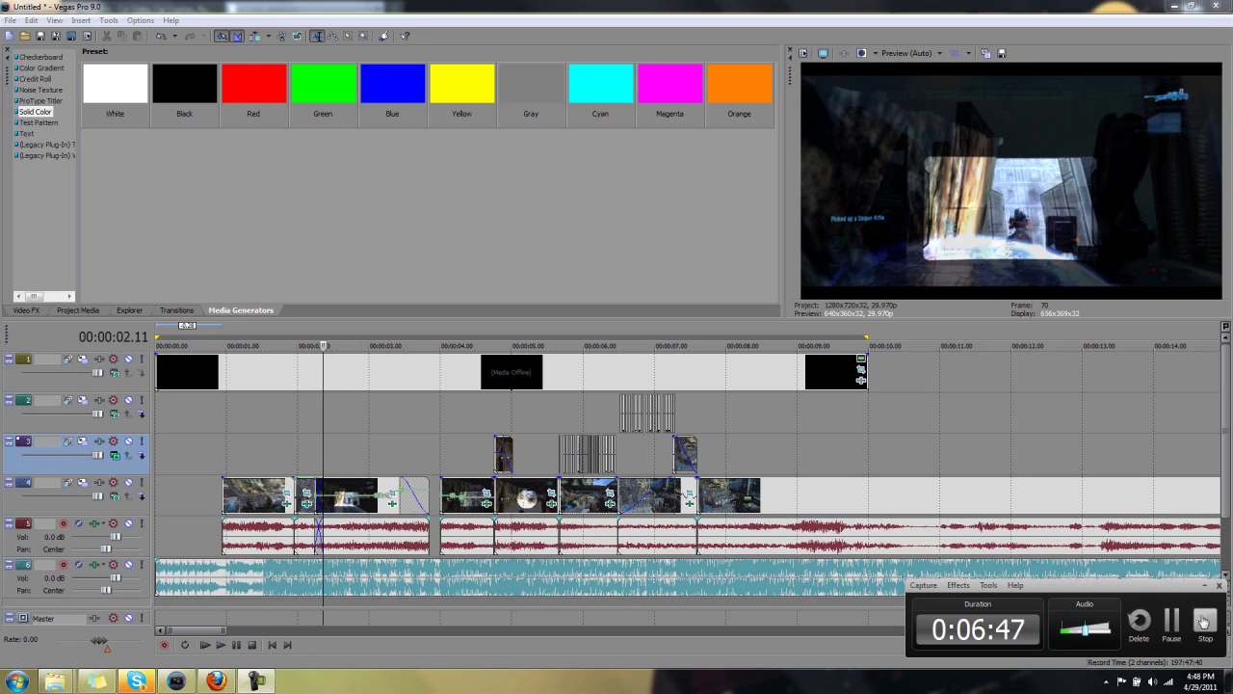